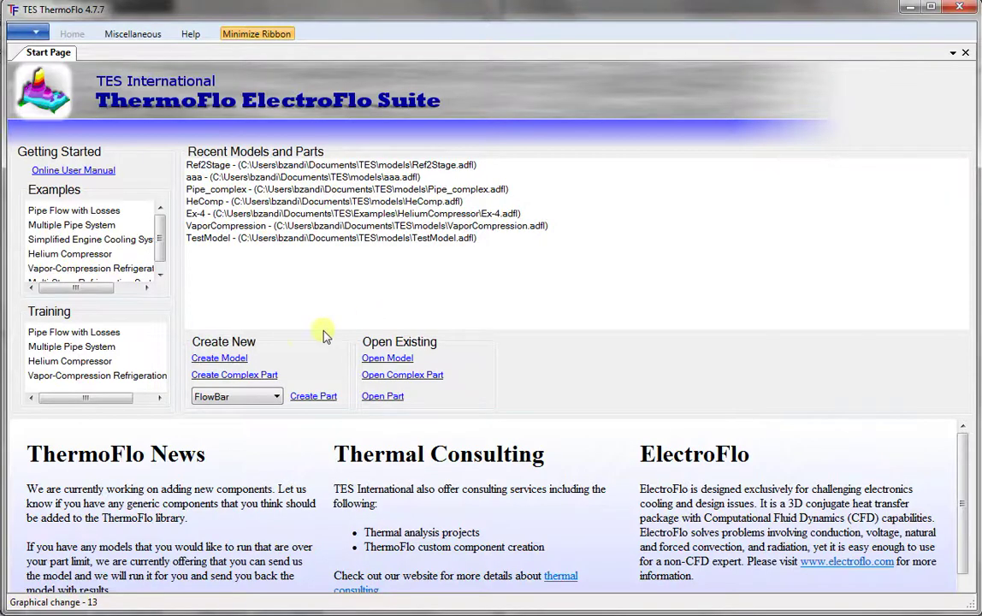
Create a new model saved as Ref-2Stage and filter the library to Thermodynamic components
click(219, 359)
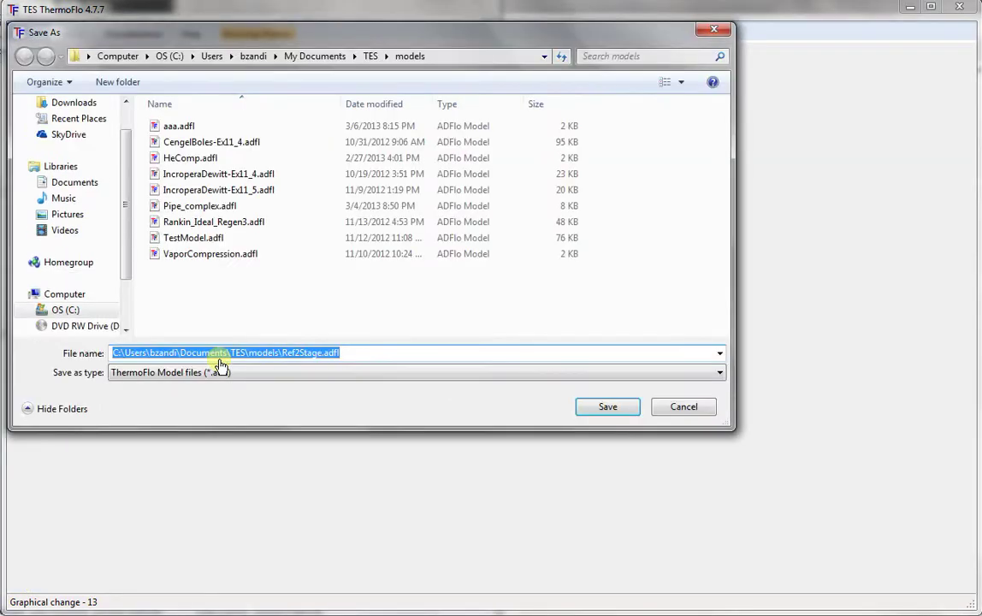
text(Ref-)
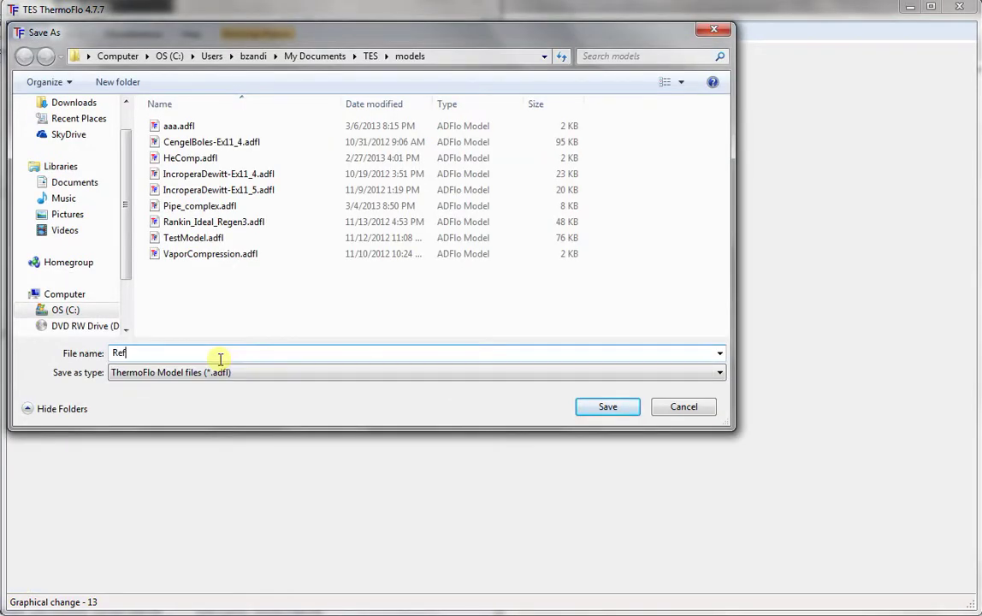
text(2Stage)
click(608, 408)
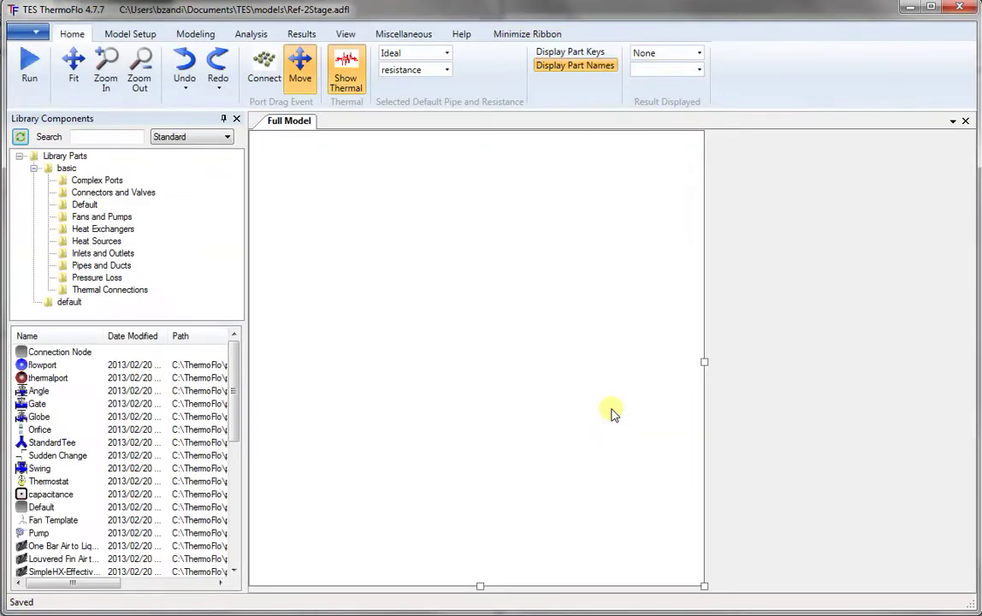
click(228, 138)
click(195, 159)
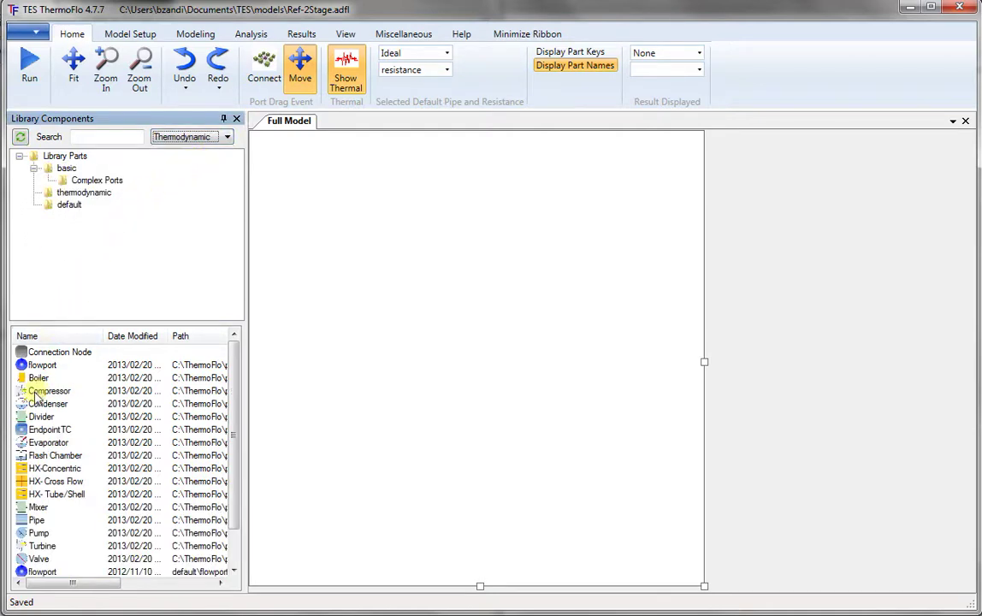
Place a compressor, a condenser, a valve and a flash chamber on the canvas
drag(36, 393, 617, 254)
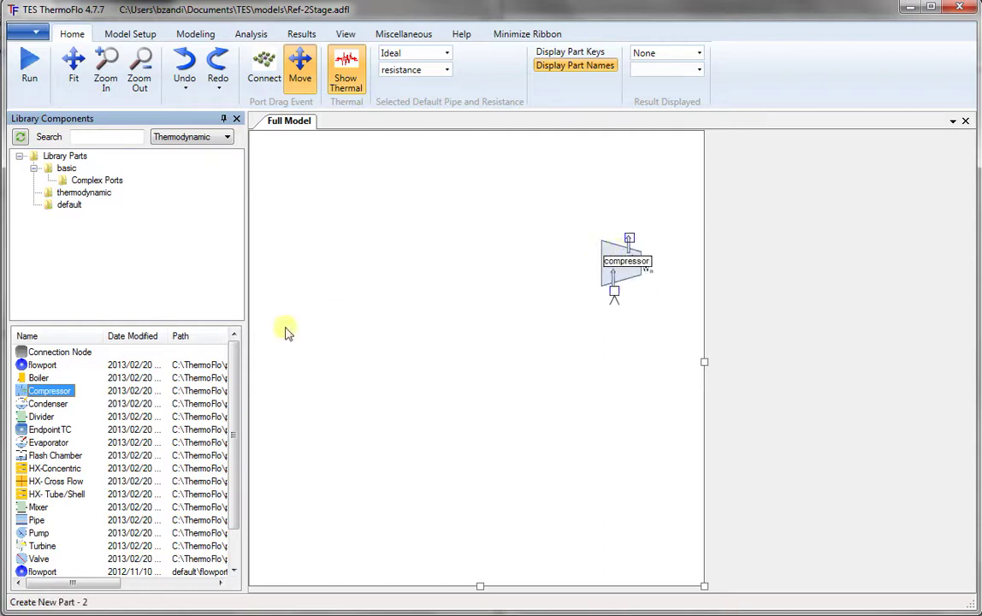
drag(26, 402, 445, 175)
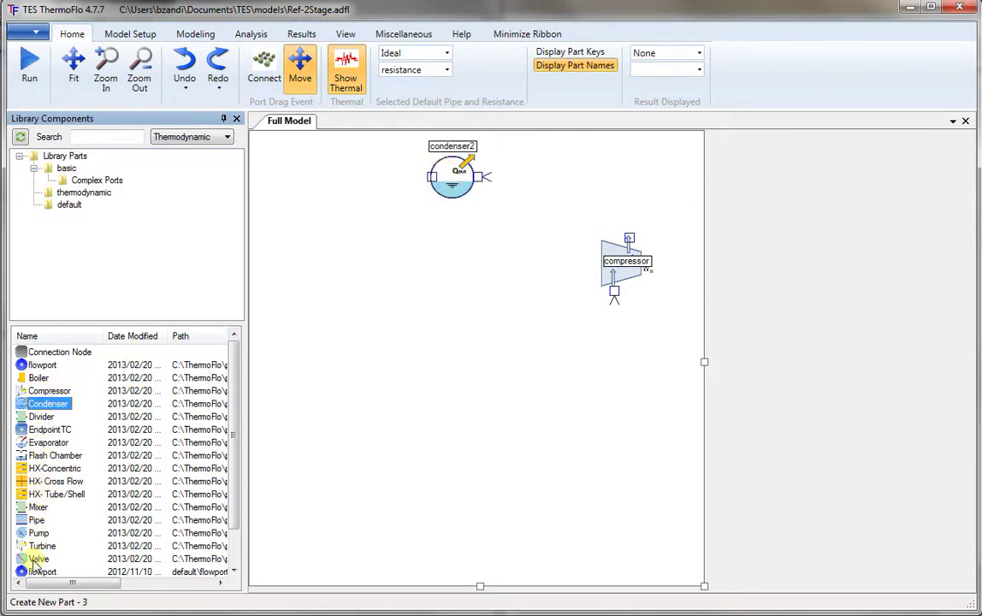
drag(35, 560, 342, 197)
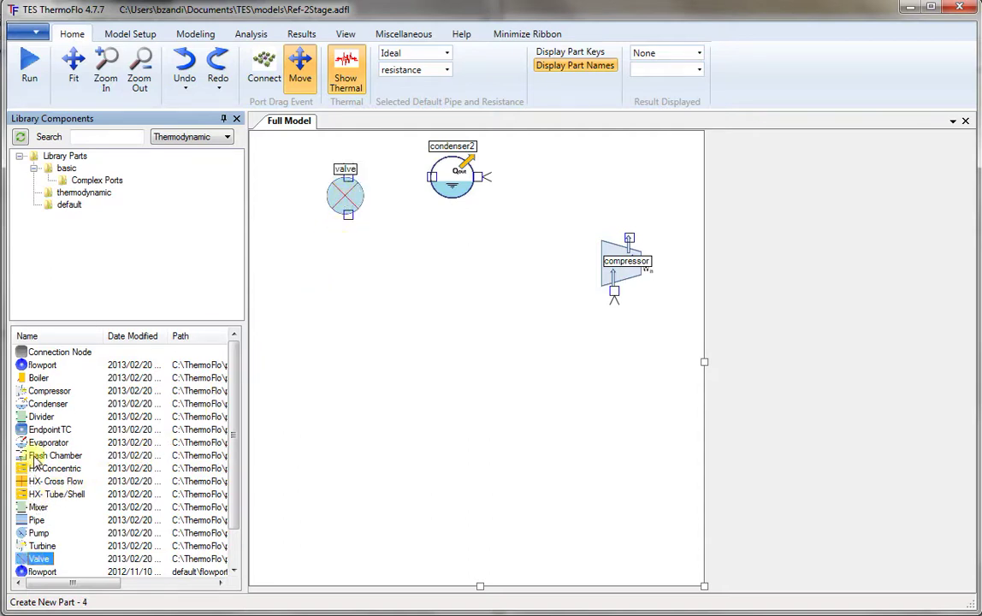
drag(43, 455, 351, 306)
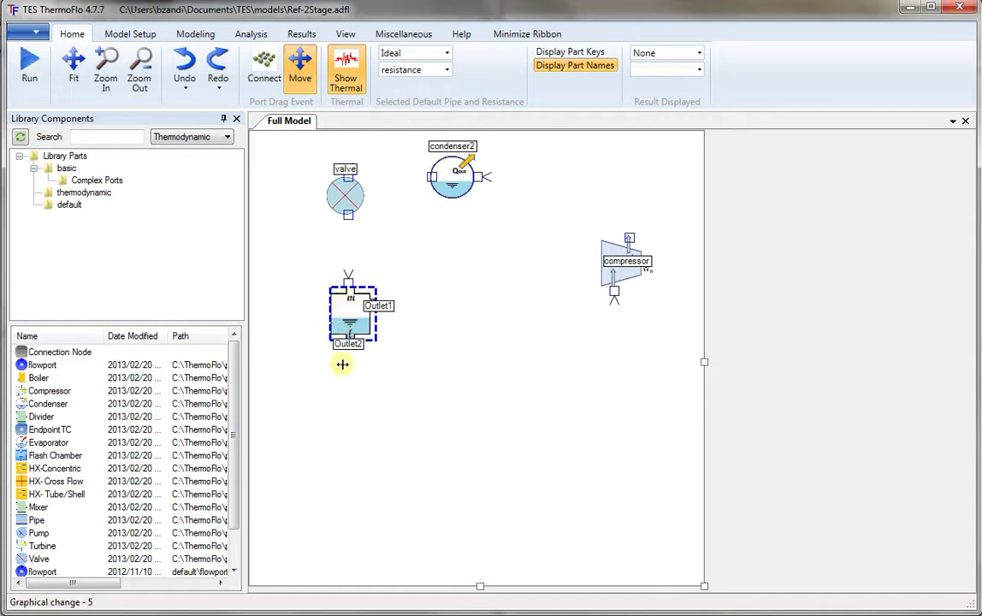
Add a second valve, an evaporator, a second compressor and a mixer in the lower section
drag(38, 559, 353, 464)
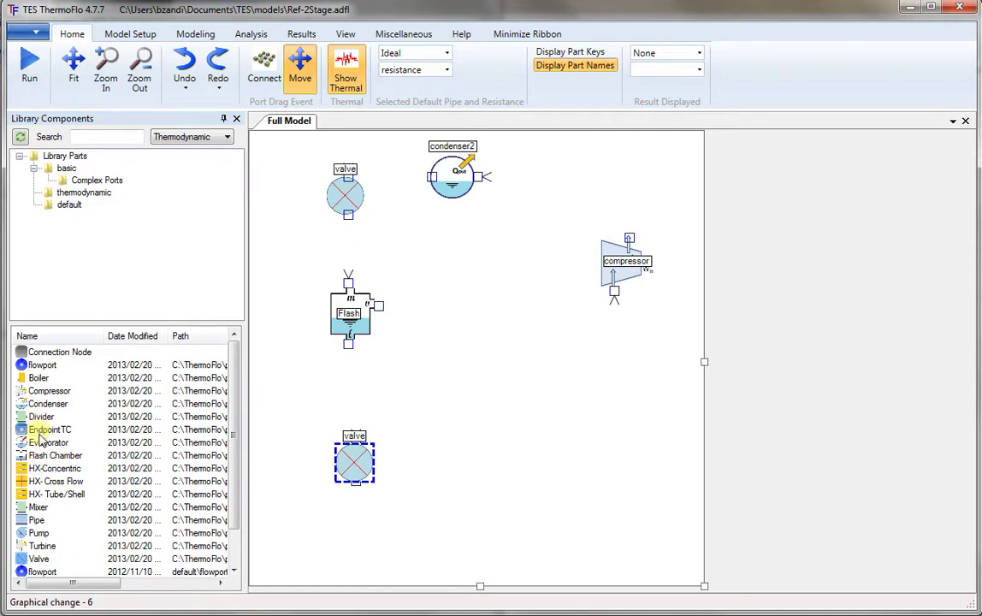
drag(43, 442, 464, 478)
click(462, 484)
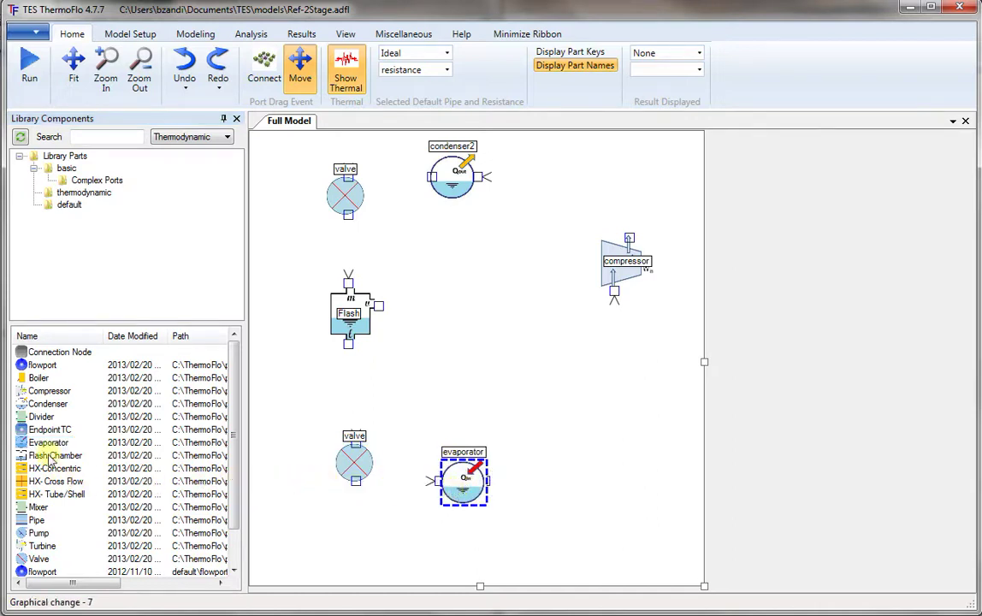
drag(38, 391, 549, 440)
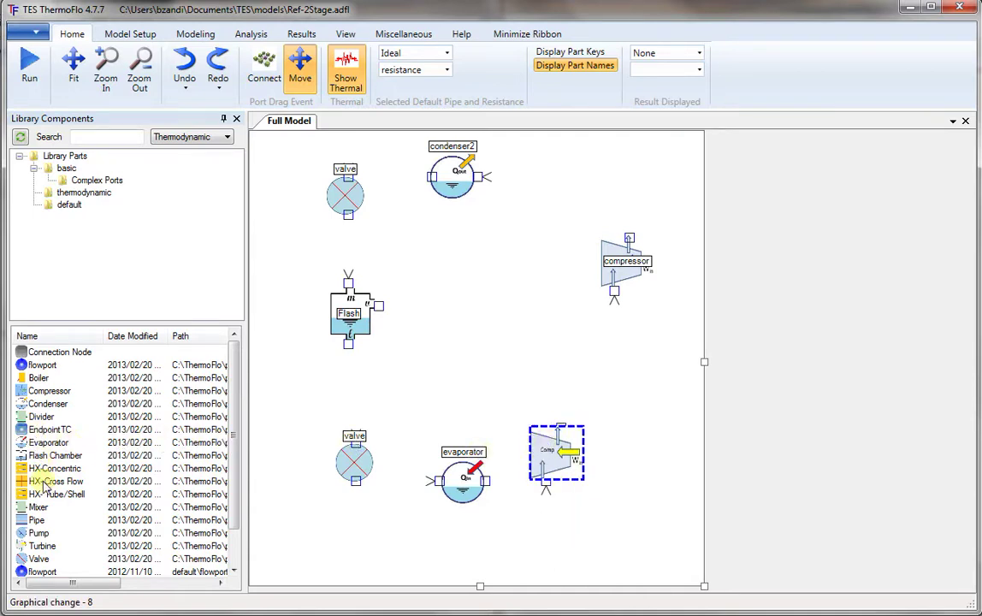
drag(33, 508, 573, 369)
Pipe compressor to condenser, valves through flash chamber to evaporator, and both streams into the mixer
click(342, 336)
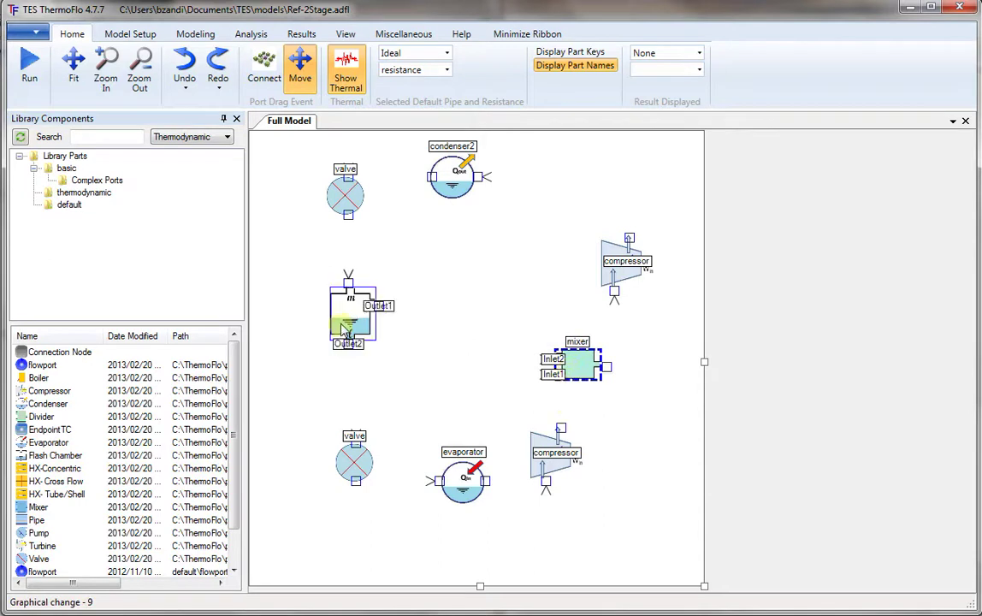
drag(342, 339, 344, 369)
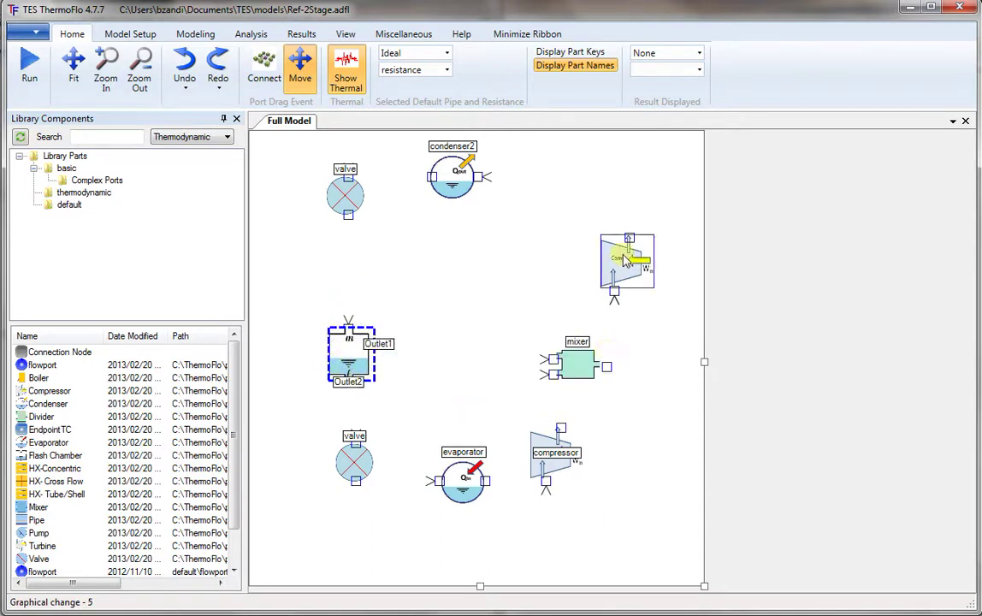
drag(629, 240, 347, 177)
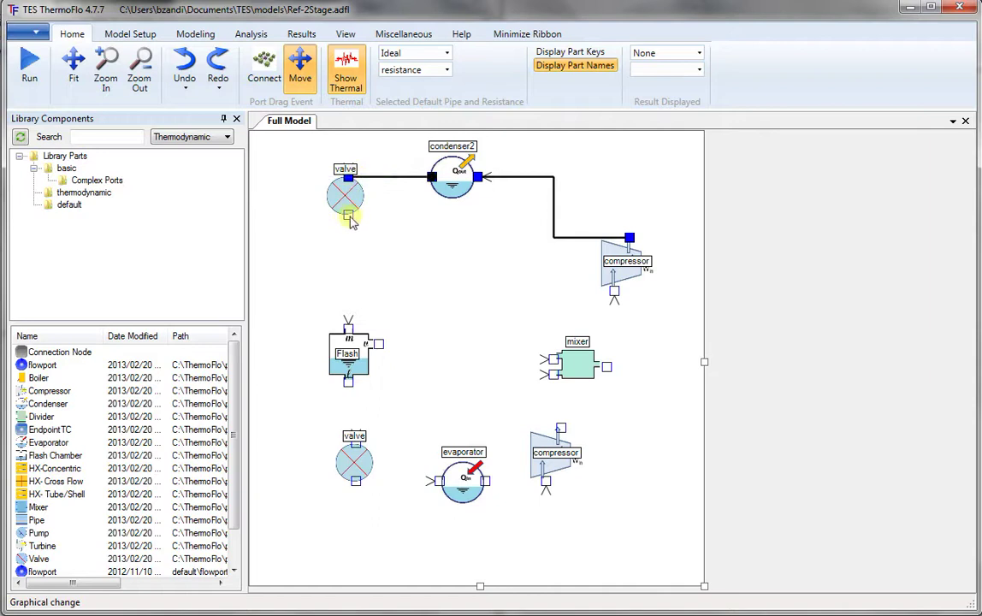
drag(348, 216, 349, 330)
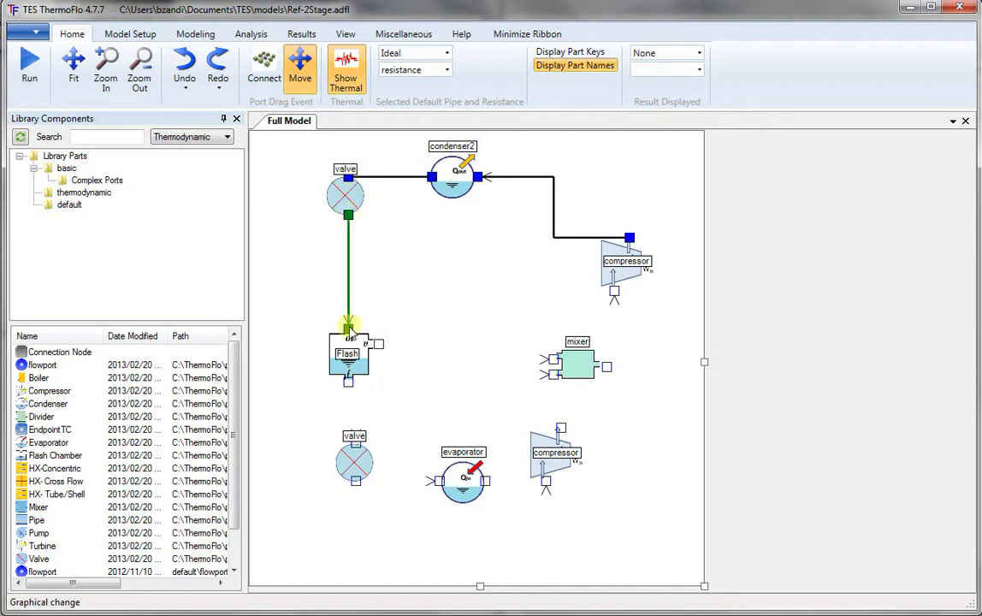
drag(348, 328, 349, 329)
drag(348, 381, 355, 445)
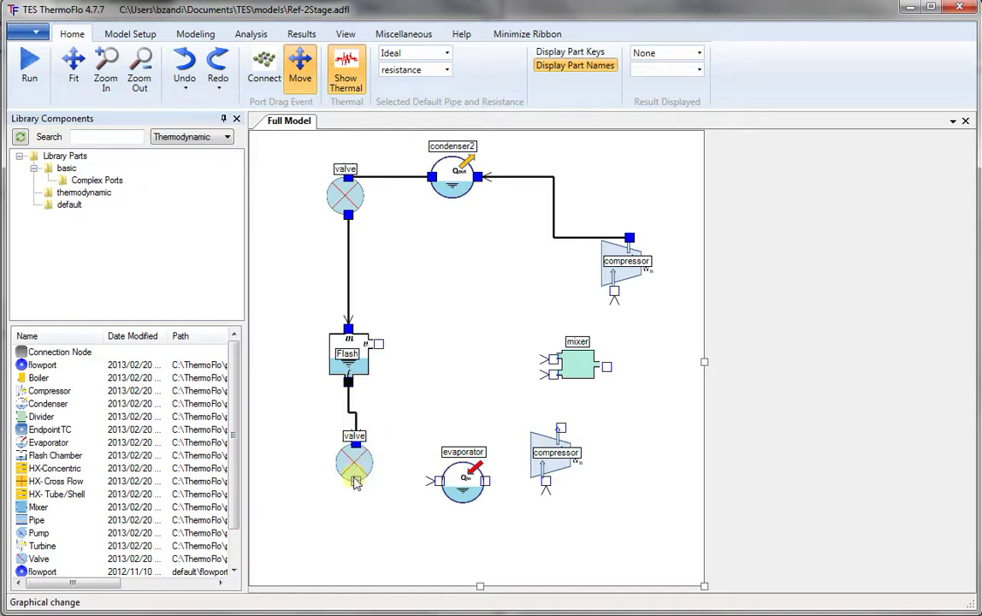
drag(355, 483, 546, 481)
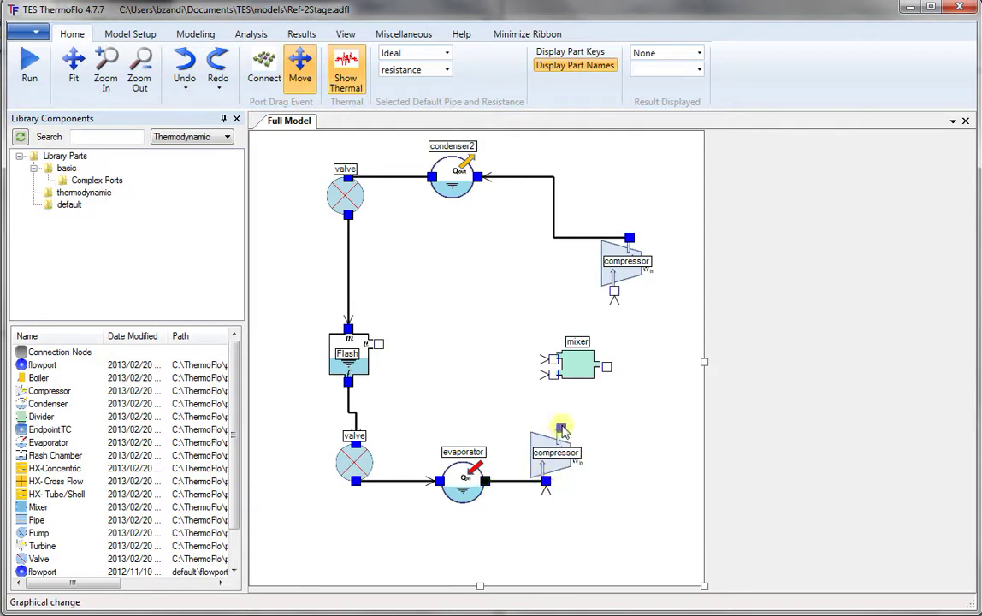
drag(562, 430, 553, 374)
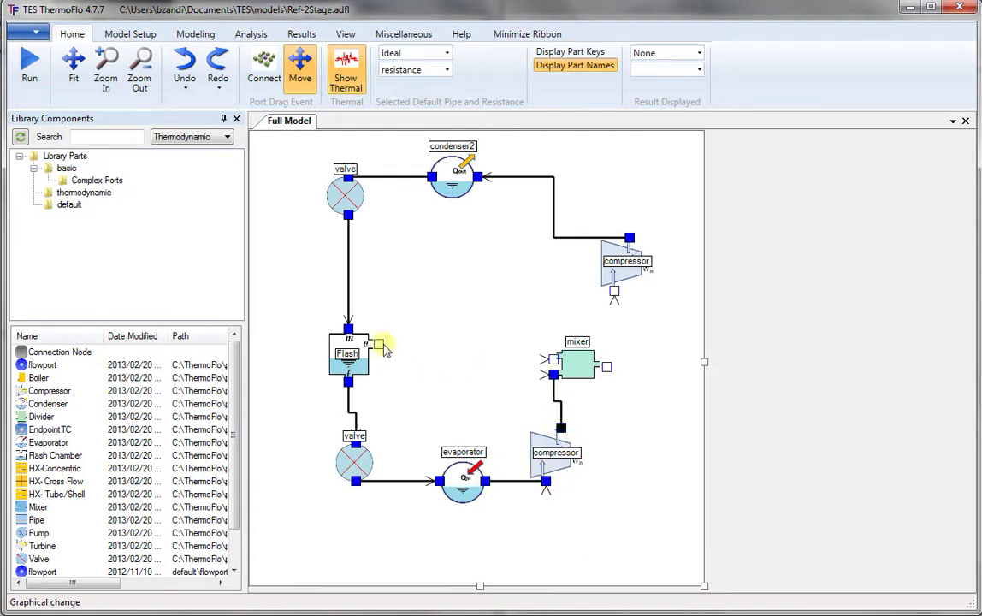
drag(381, 347, 614, 290)
Align the mixer with the flash outlet and the lower valve under the flash chamber
drag(564, 376, 588, 367)
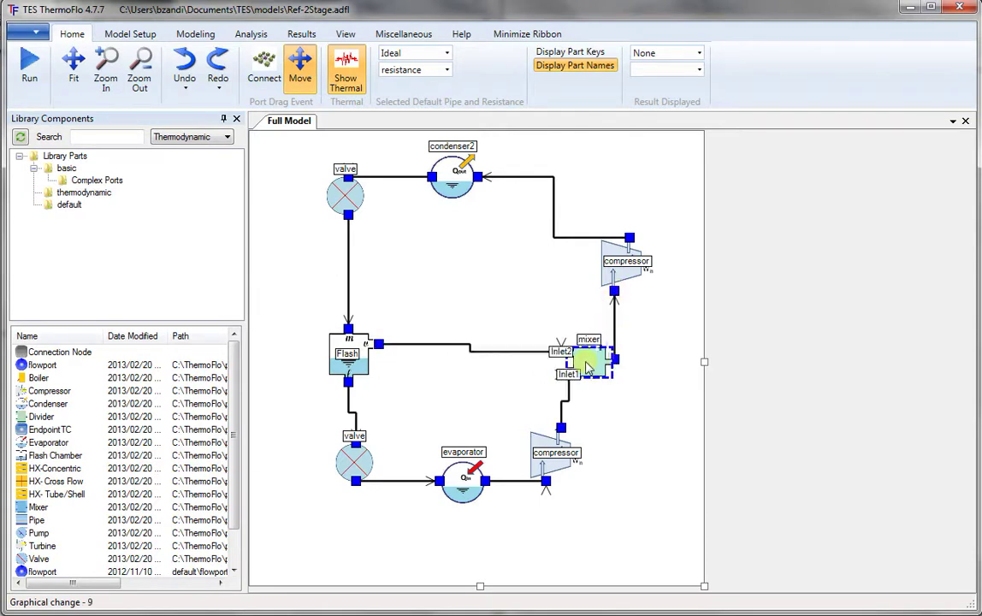
click(357, 370)
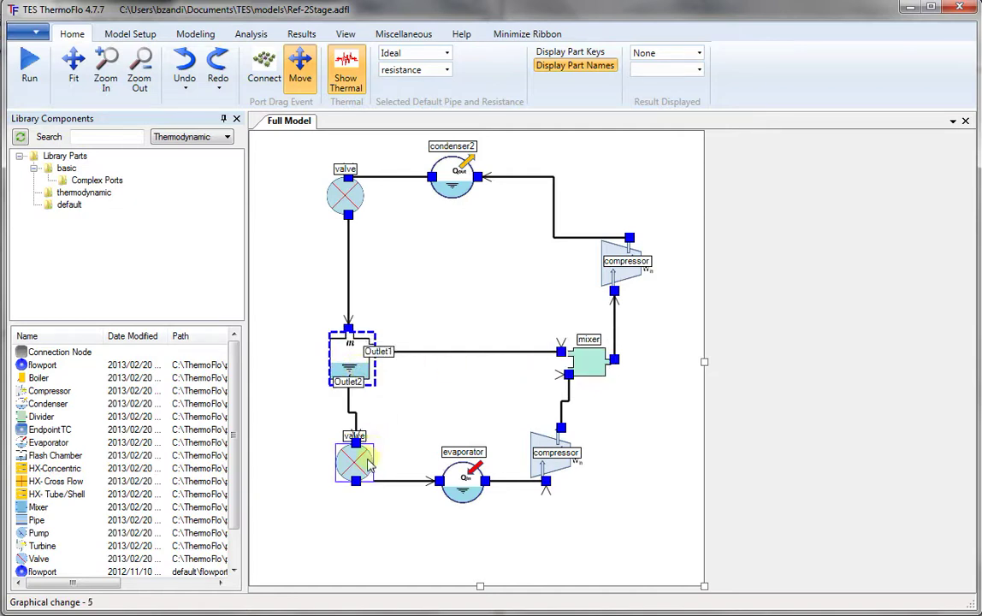
drag(372, 477, 366, 480)
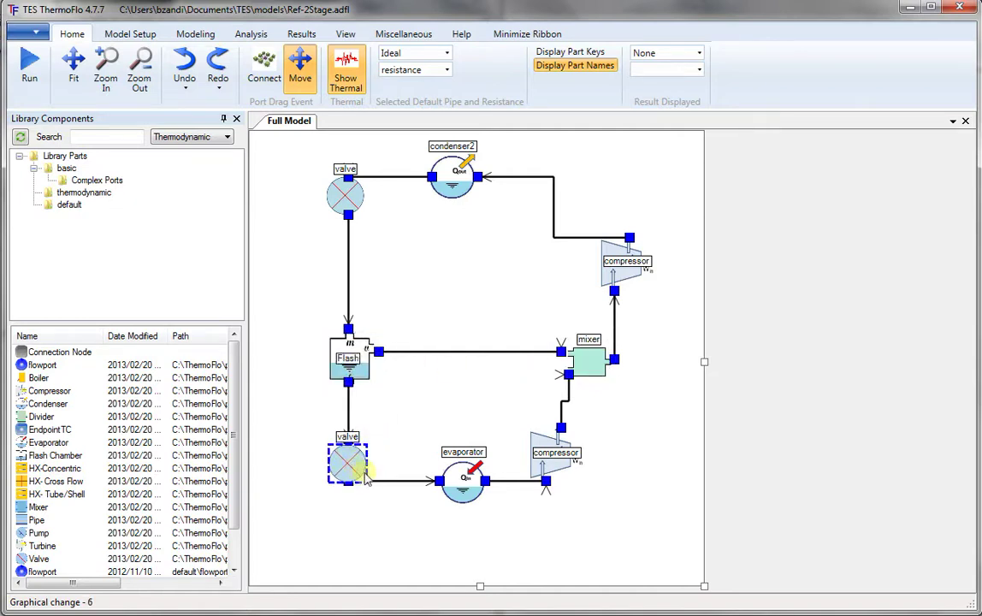
Attach a fluid node on the mixer-to-compressor pipe set to refrigerant R134A
right_click(614, 294)
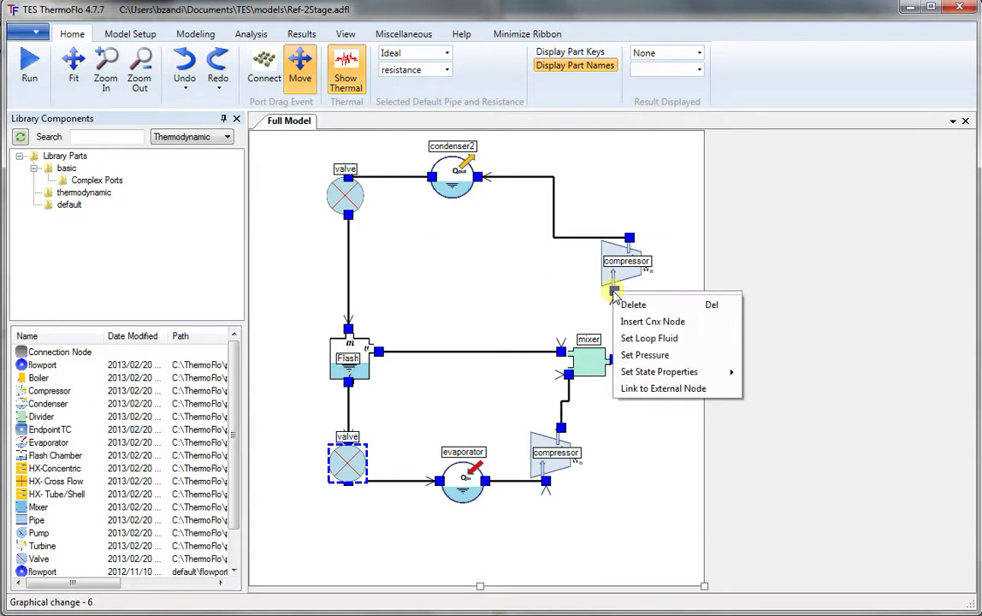
click(648, 339)
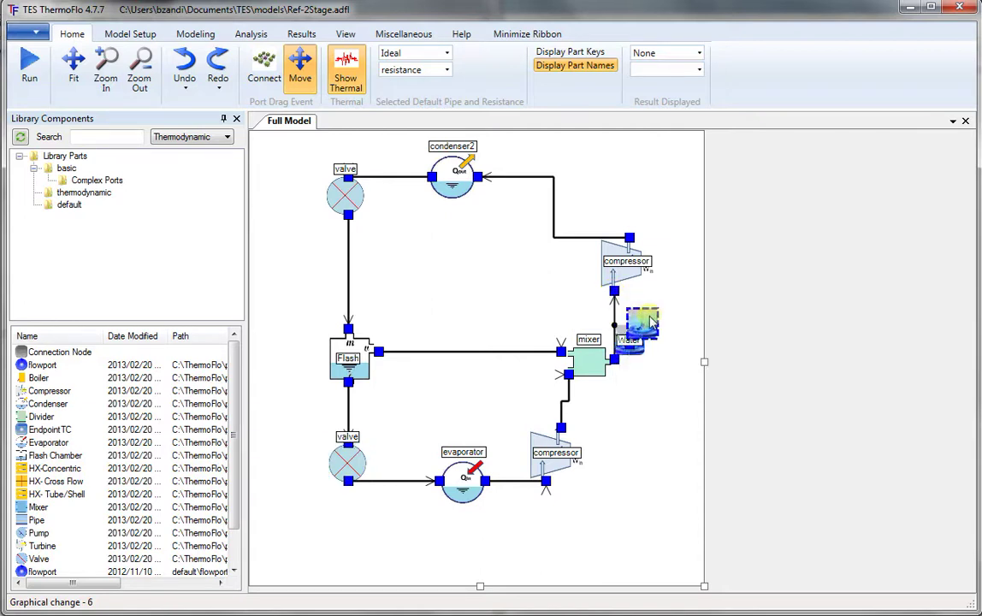
click(645, 323)
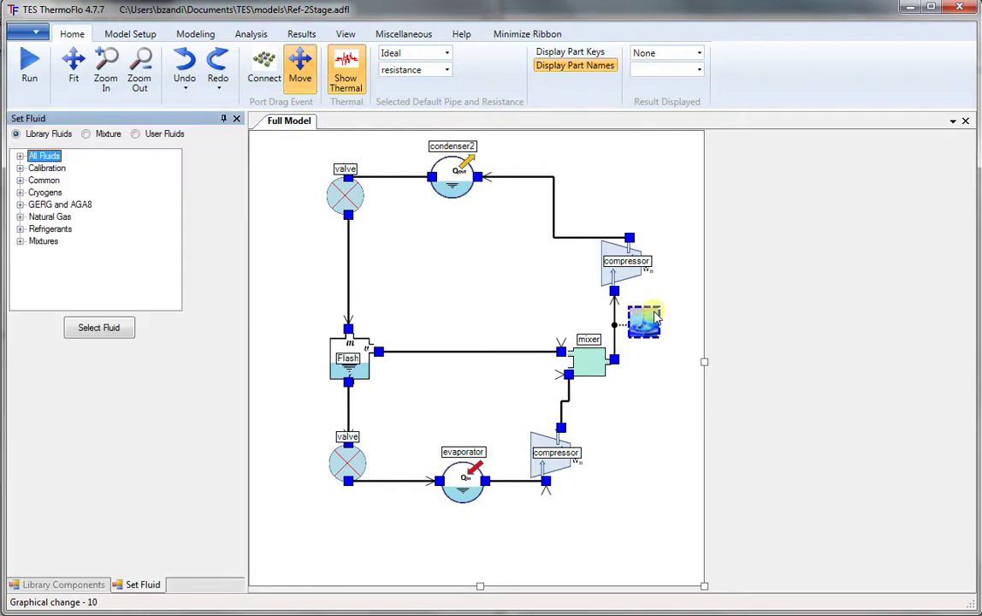
click(19, 229)
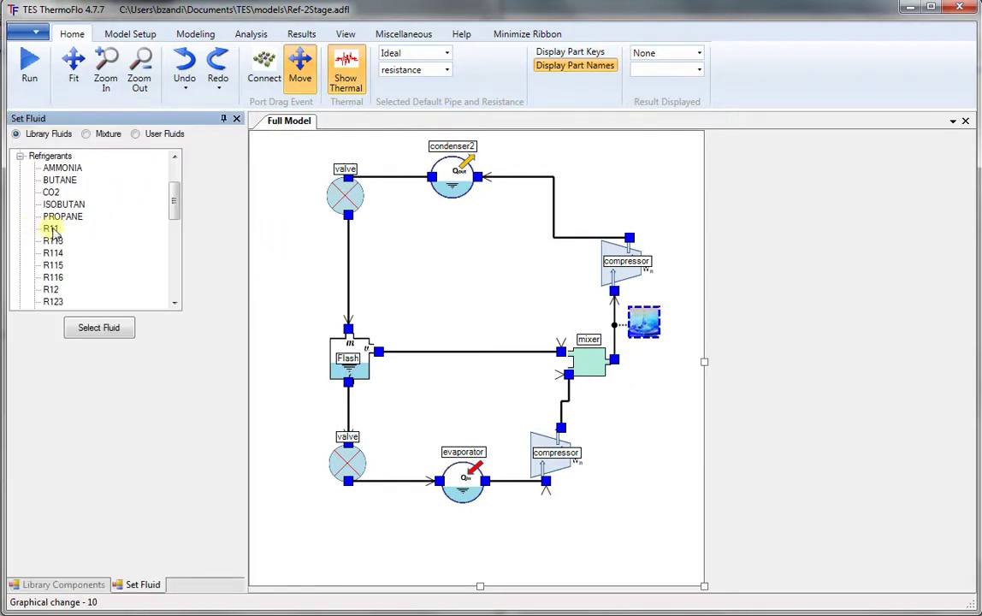
scroll(53, 230, down, 2)
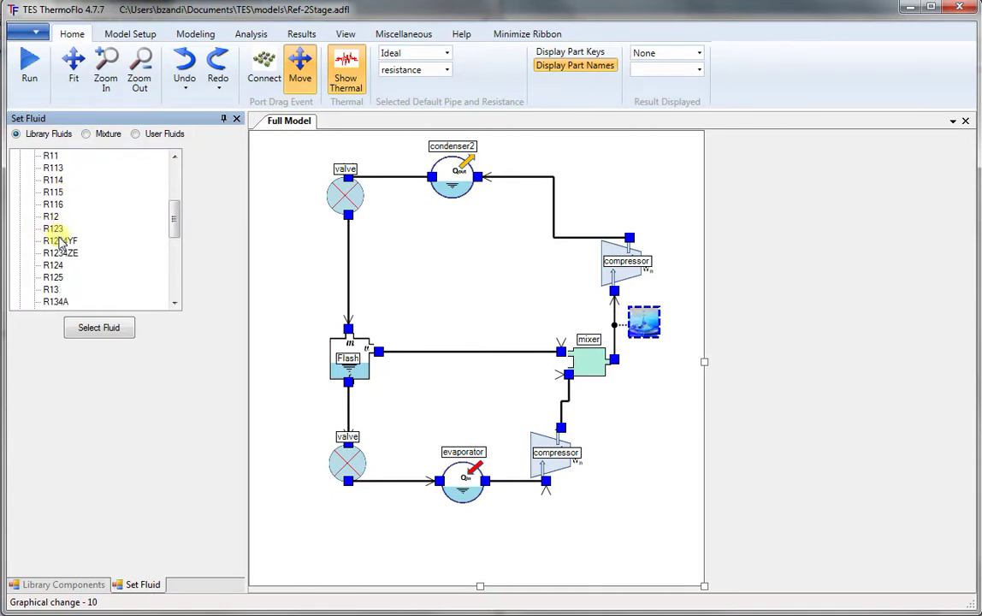
click(56, 303)
click(96, 329)
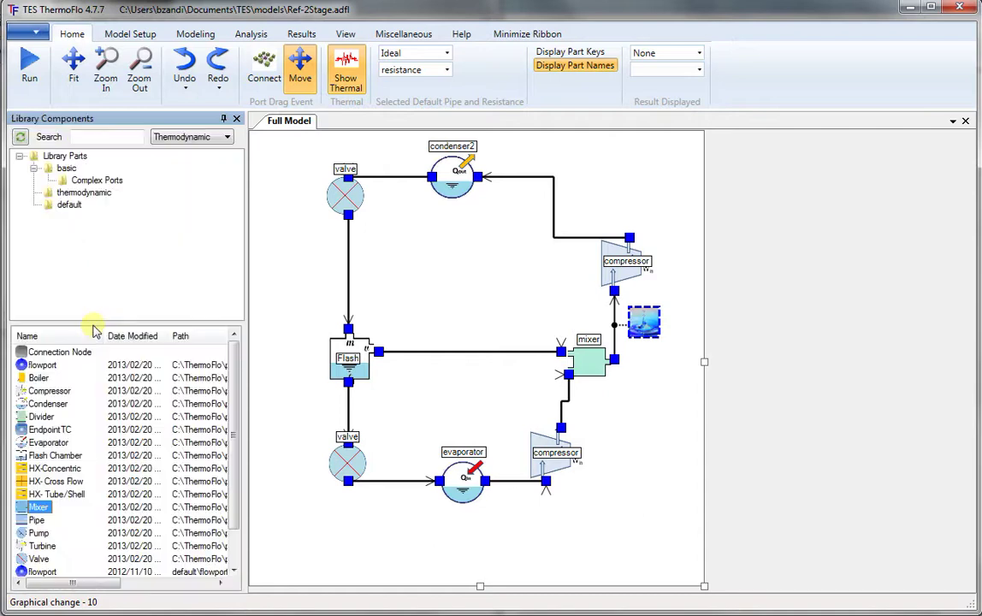
click(673, 400)
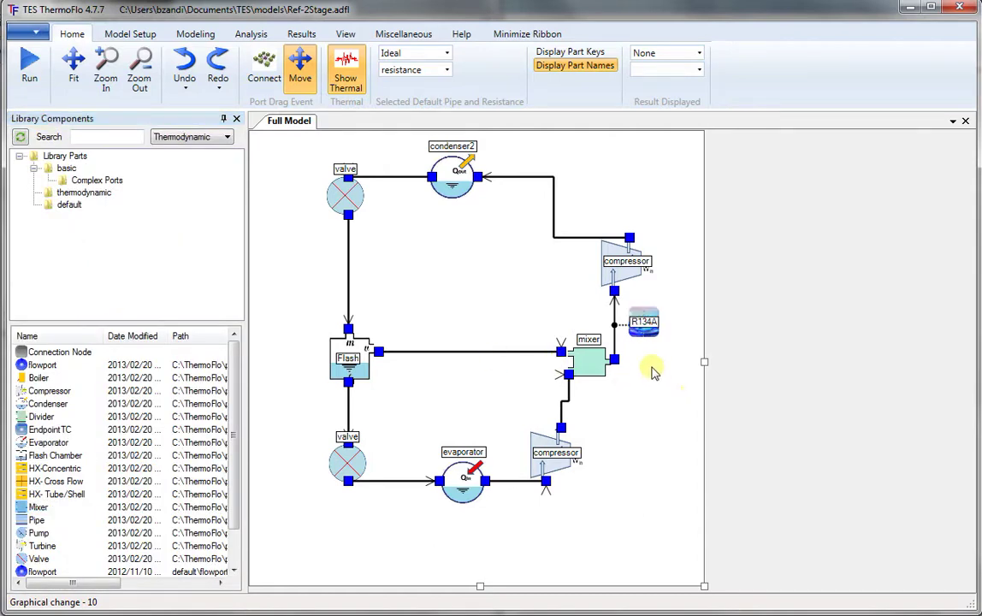
Set a 1 kg/s mass flow rate at the node above the mixer and reposition its label
right_click(614, 292)
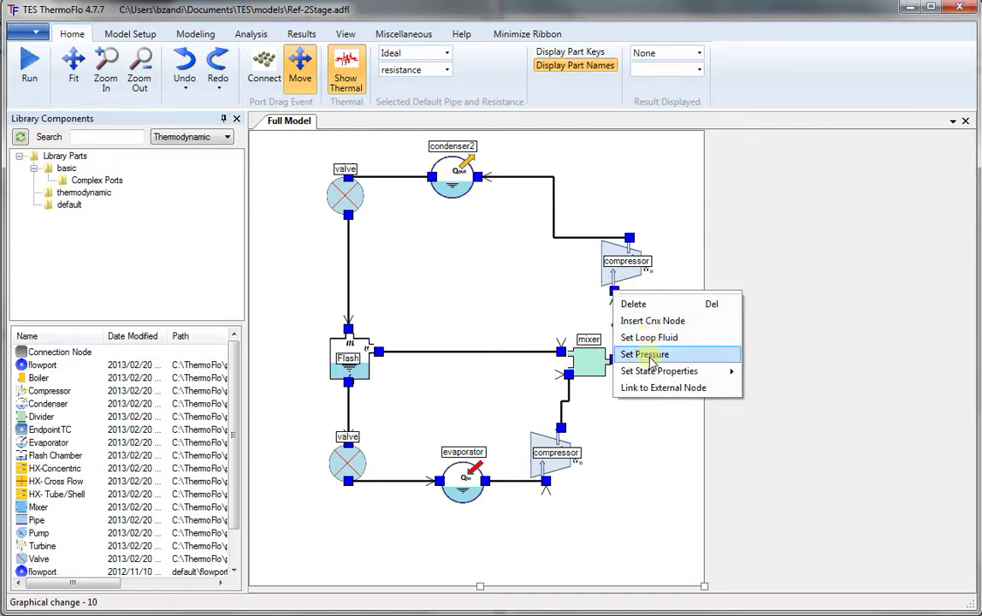
mouse_move(654, 373)
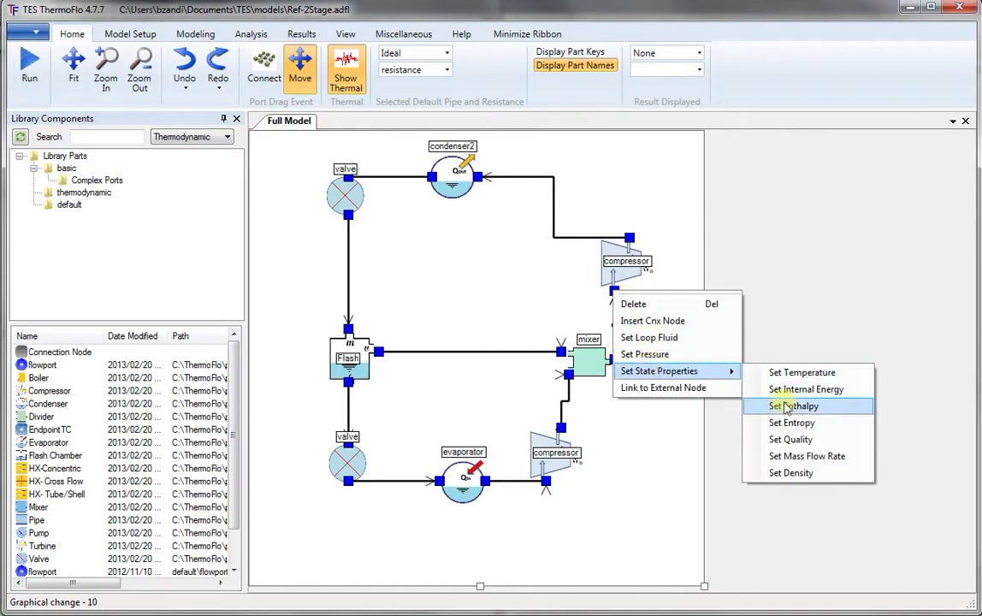
click(807, 458)
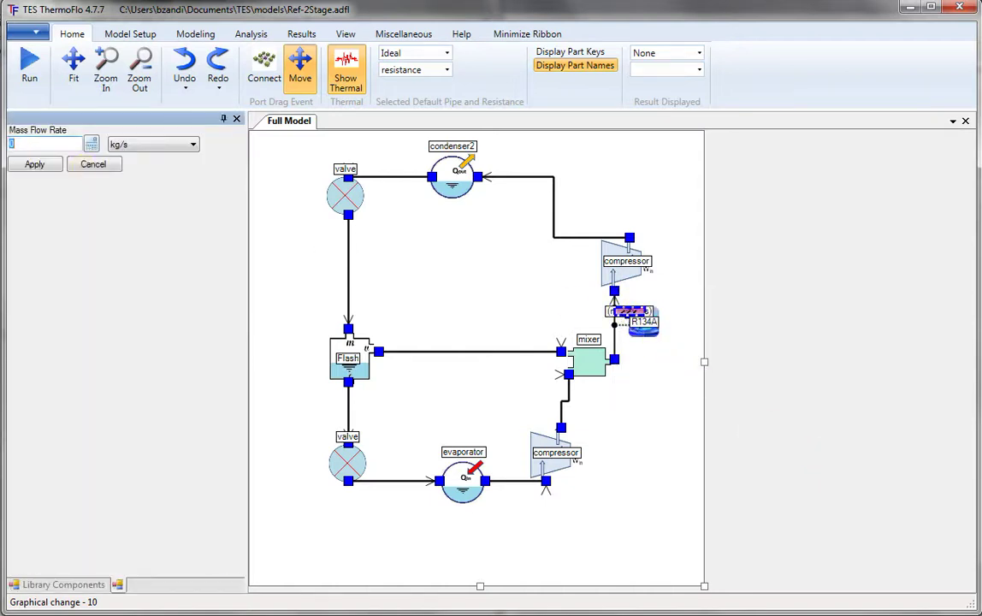
text(1)
click(38, 167)
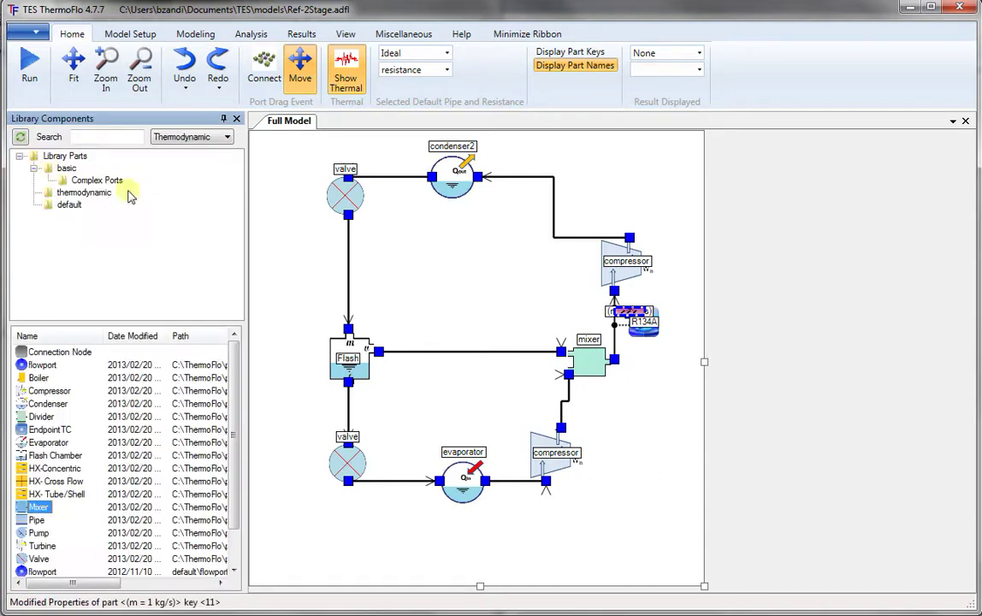
mouse_move(634, 316)
mouse_down()
mouse_move(647, 305)
mouse_move(648, 349)
mouse_move(641, 316)
mouse_move(659, 316)
mouse_up()
click(633, 318)
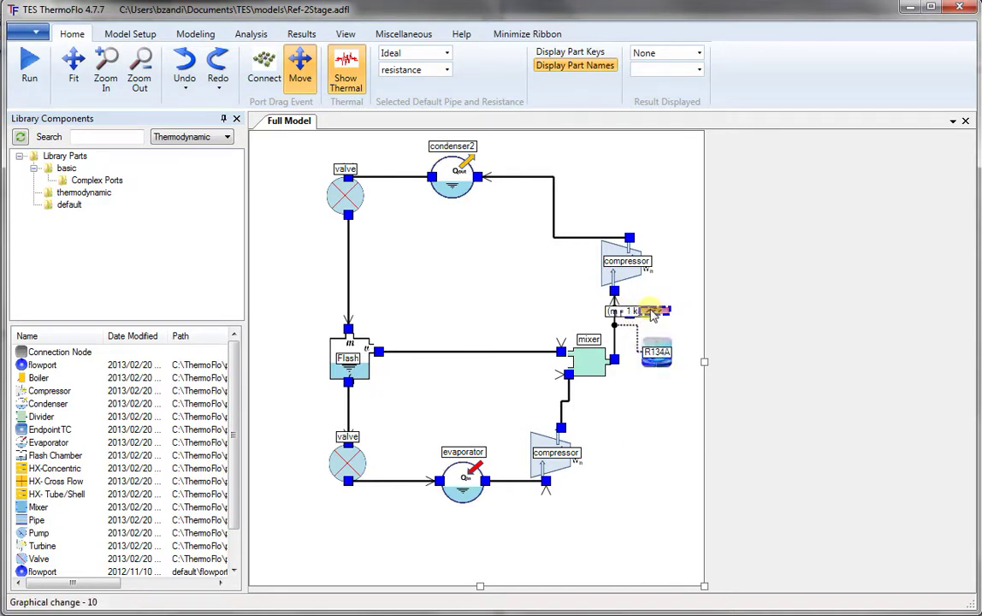
click(640, 421)
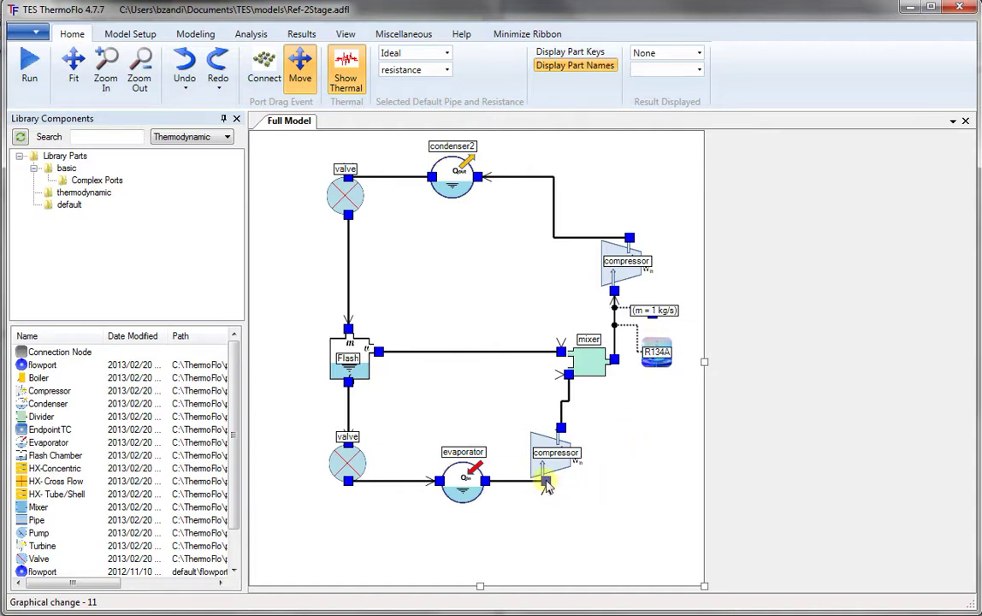
Set the low-stage compressor inlet pressure to 0.14 MPa
right_click(545, 483)
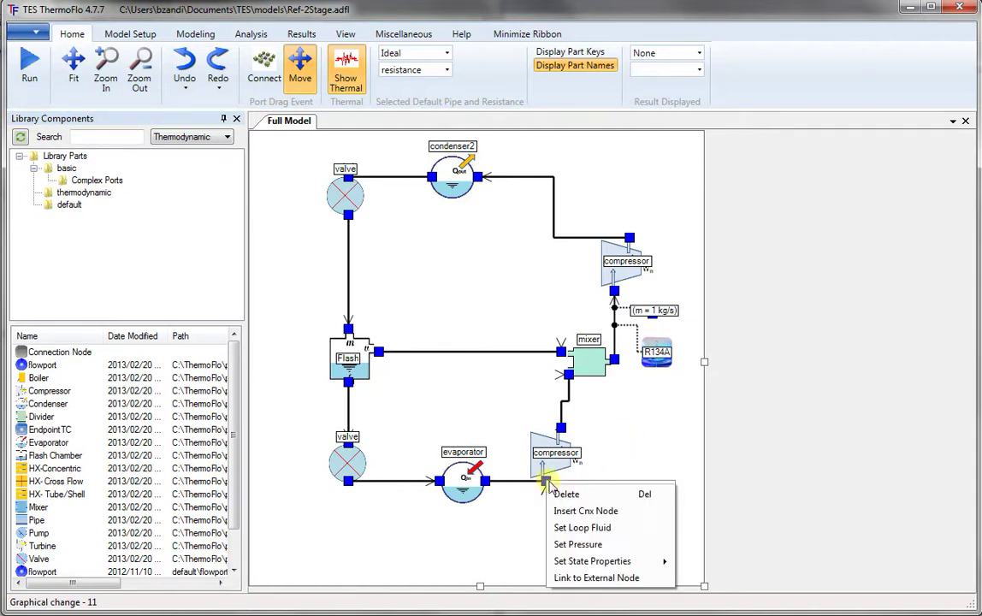
click(579, 544)
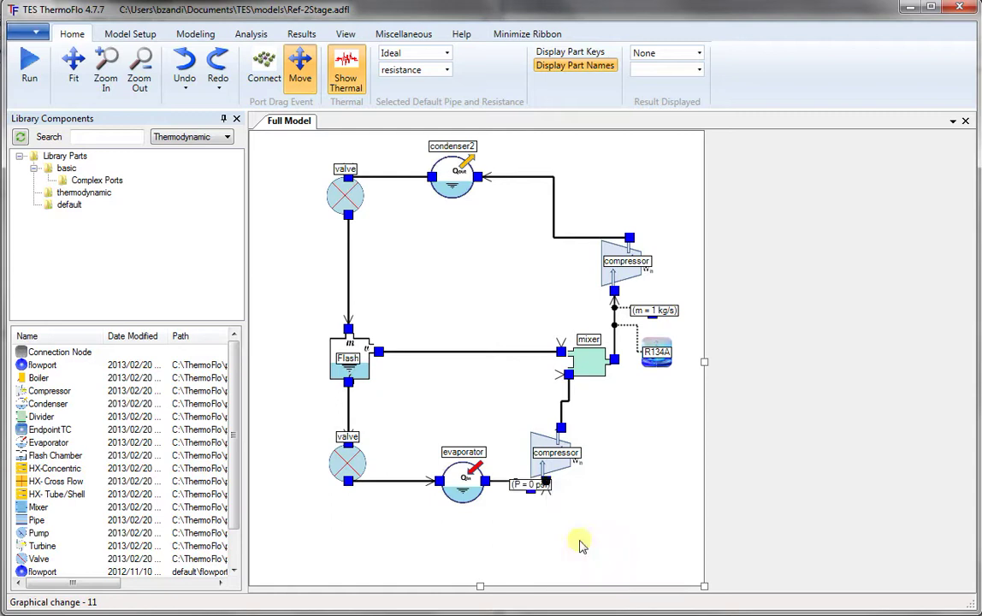
click(527, 486)
click(528, 486)
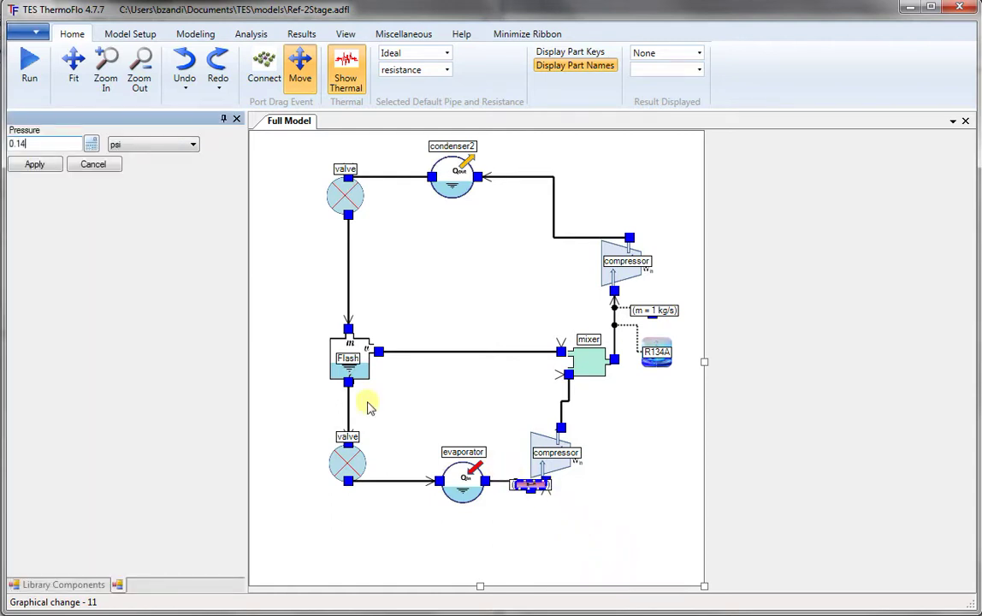
click(190, 147)
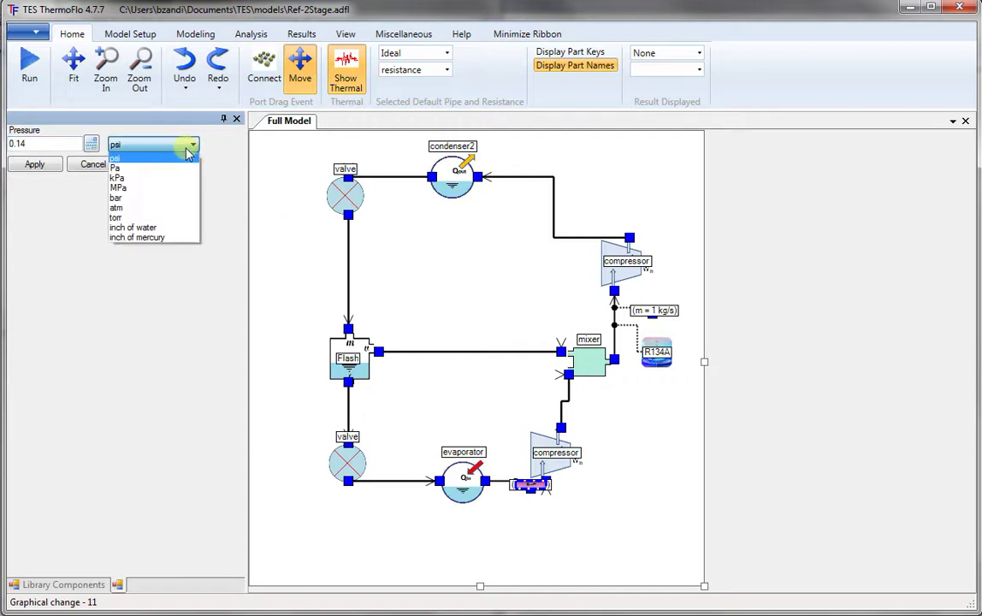
click(141, 188)
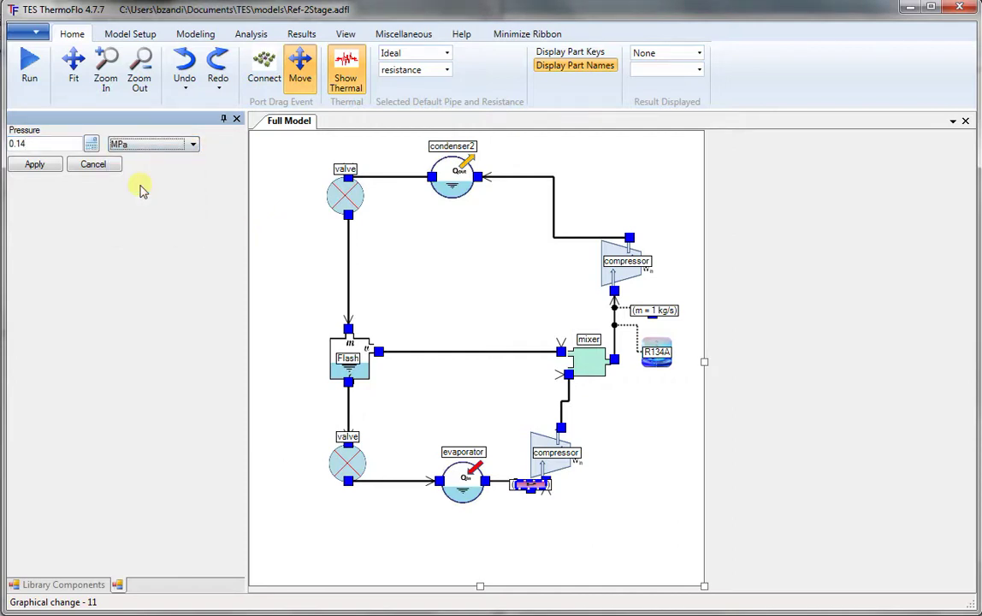
click(34, 165)
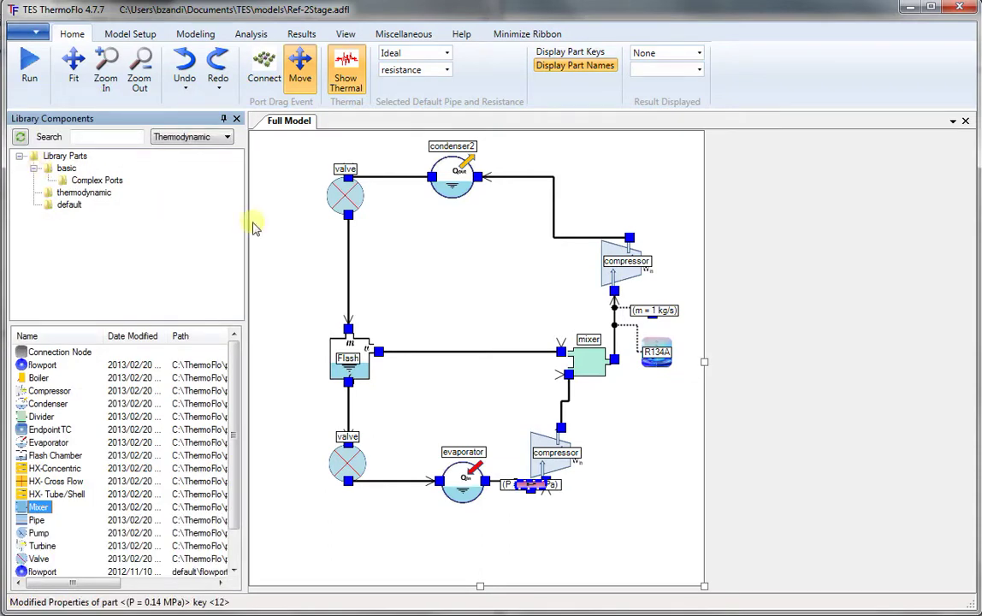
Set 0.8 MPa on the upper compressor-to-condenser2 line and move its label above the pipe
right_click(629, 240)
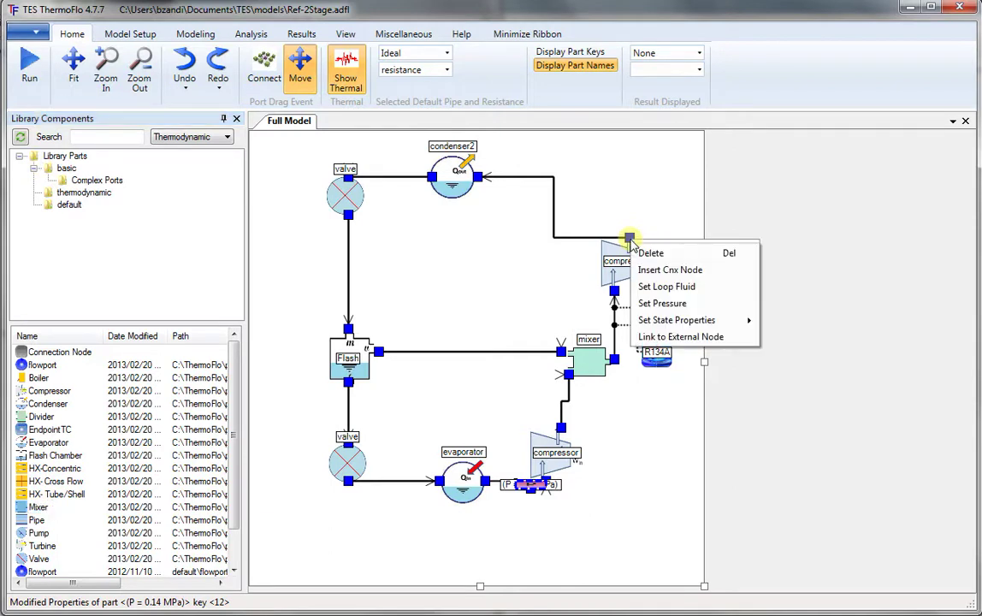
click(650, 303)
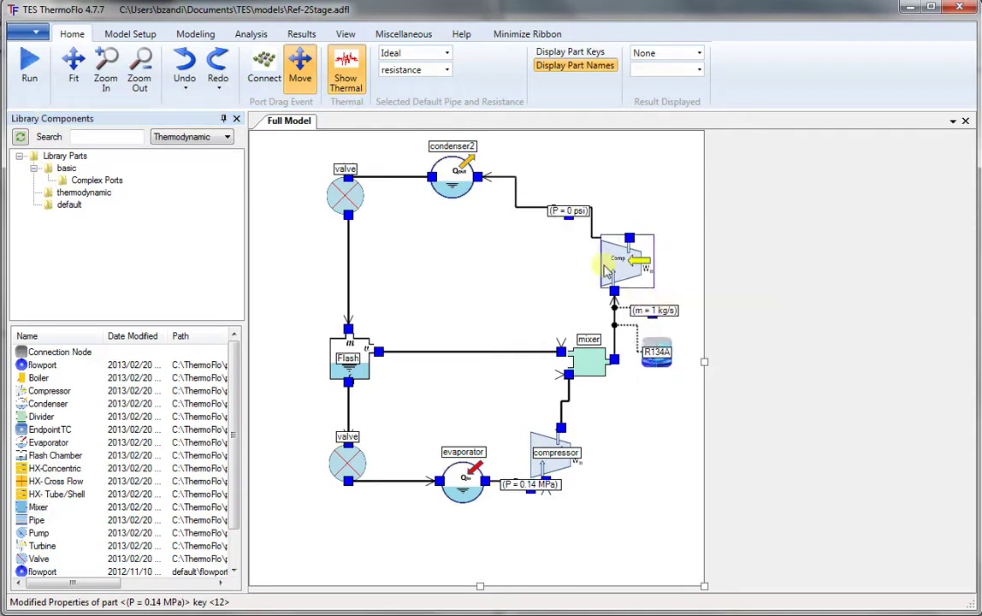
double_click(566, 211)
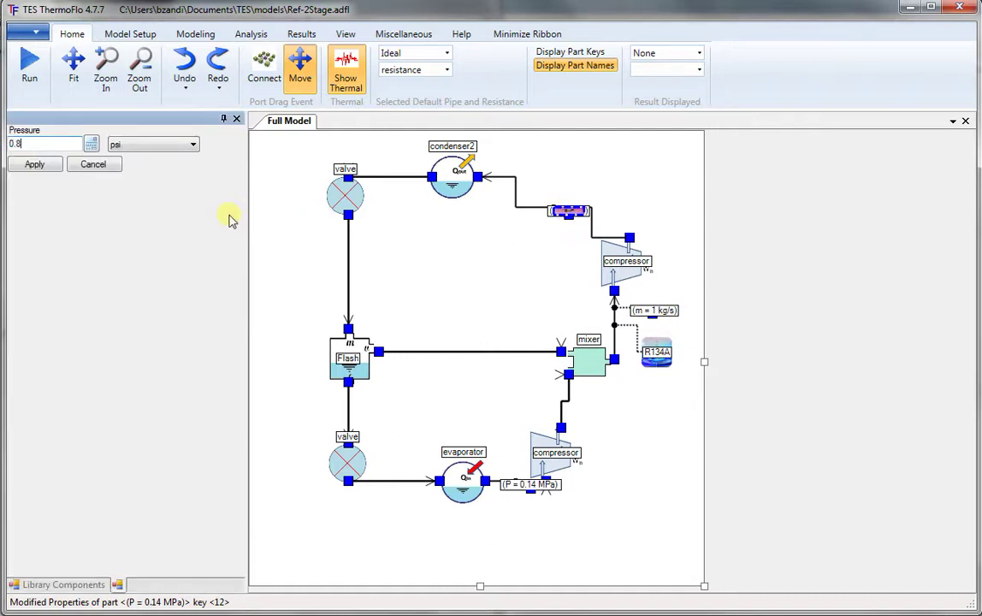
click(193, 145)
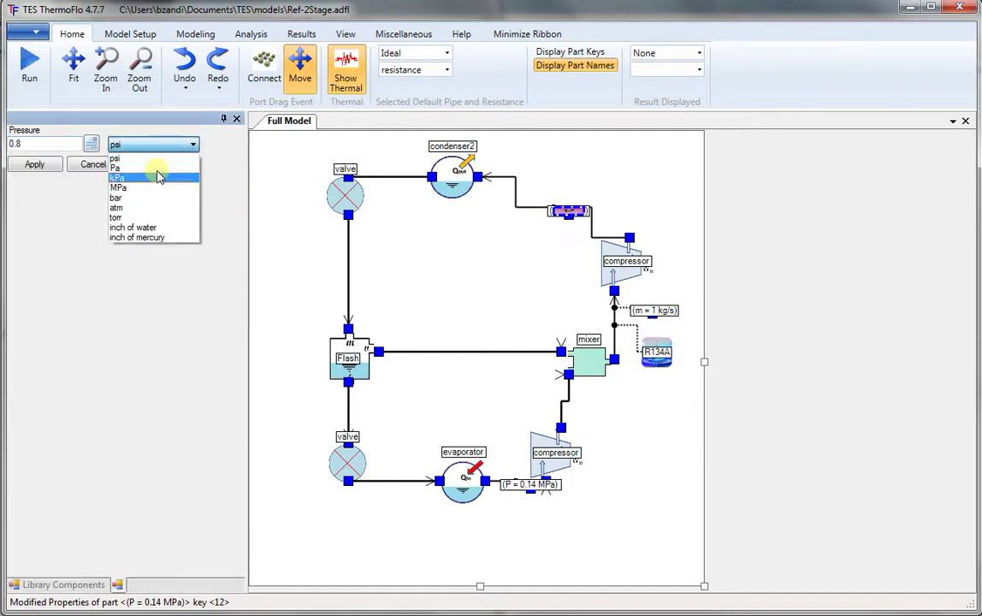
click(118, 188)
click(35, 163)
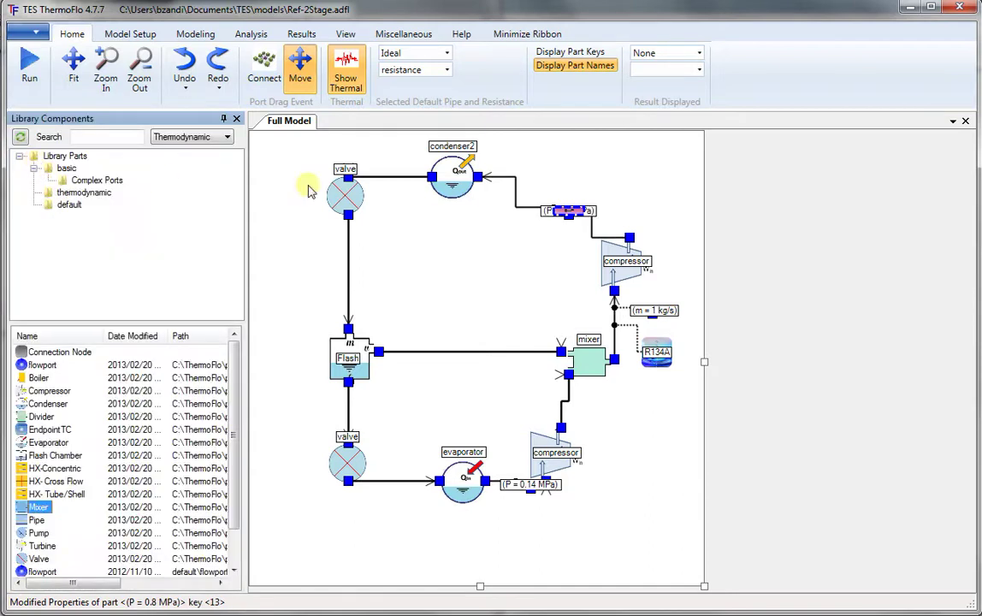
drag(571, 215, 595, 180)
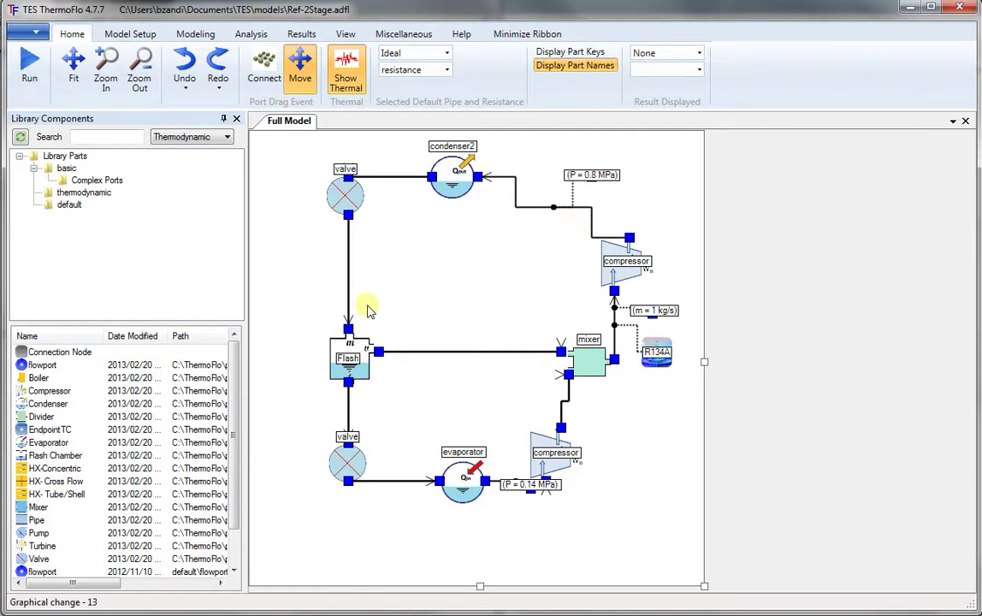
Set a 0.32 MPa pressure on the line above the flash chamber
right_click(348, 330)
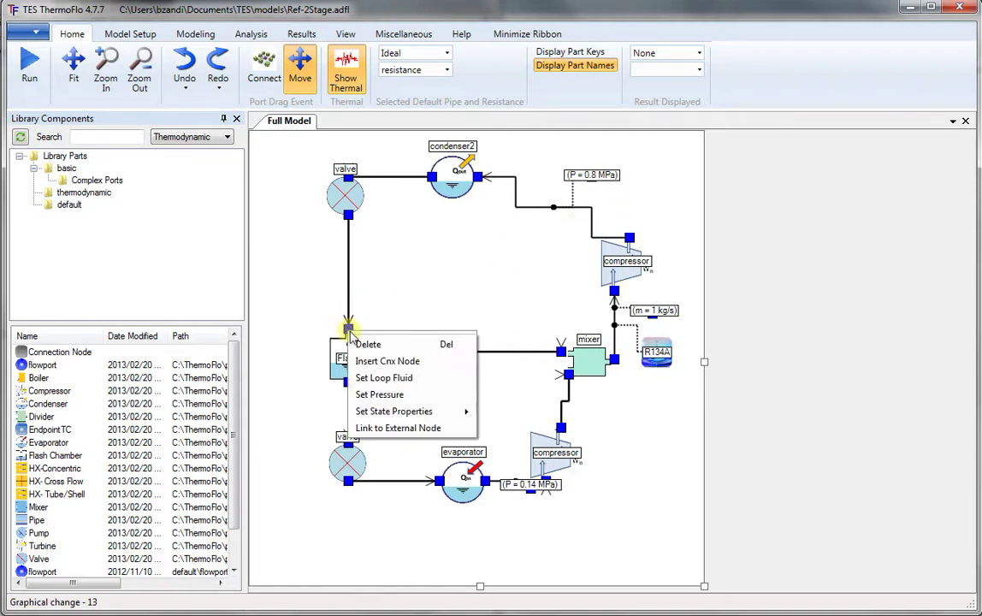
click(379, 394)
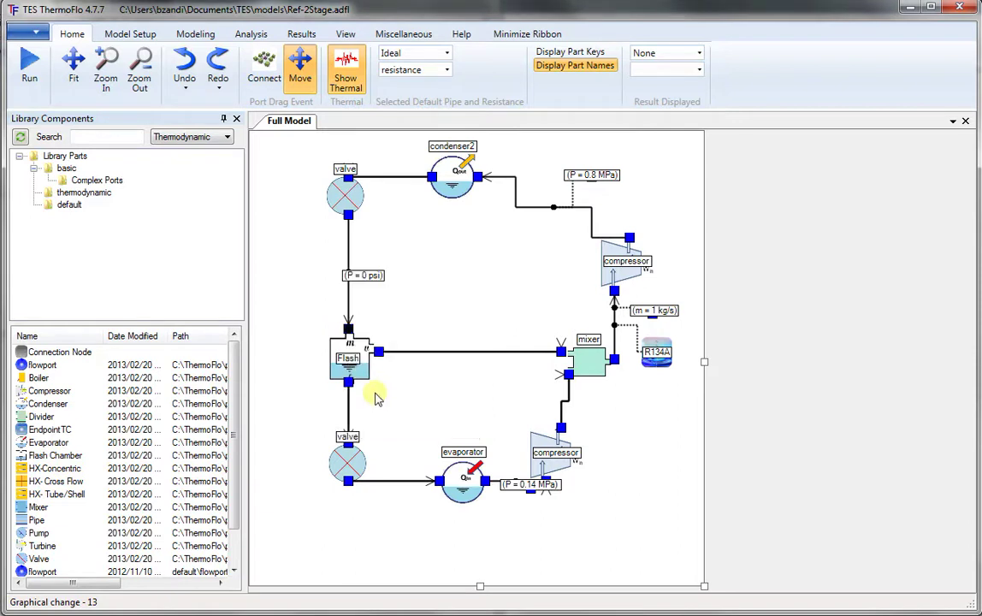
click(360, 281)
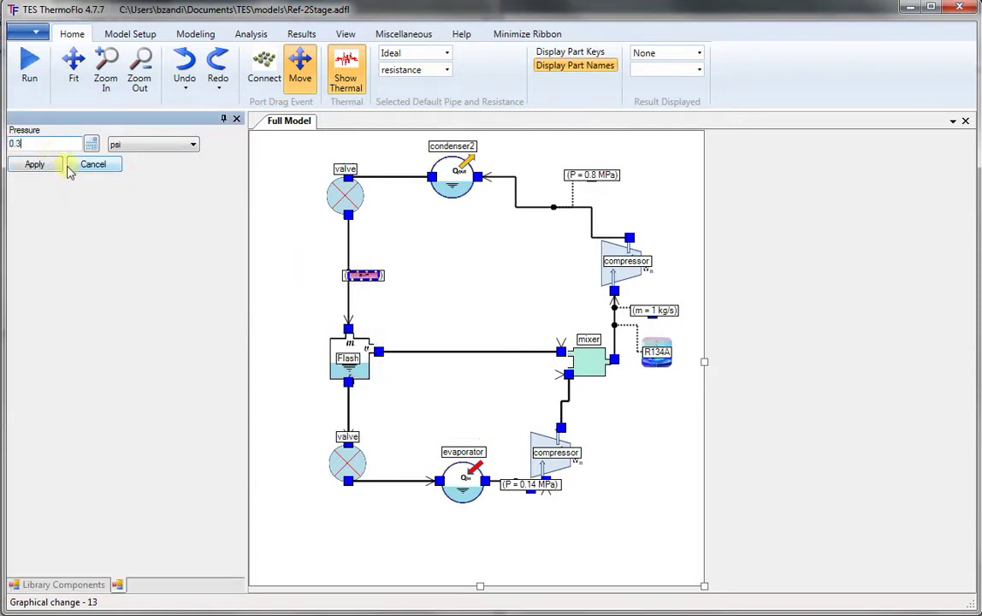
click(189, 149)
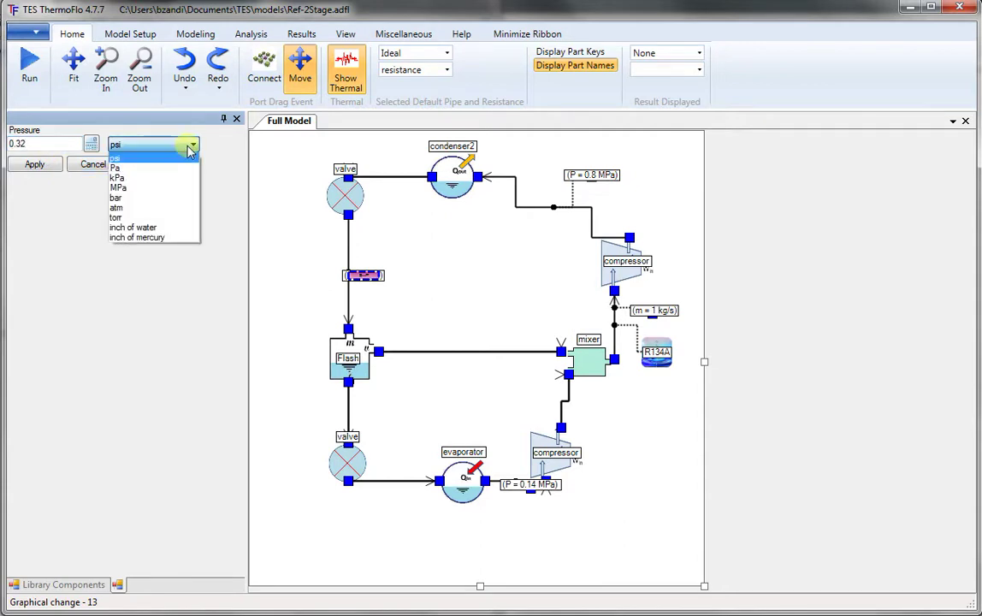
click(119, 188)
click(35, 166)
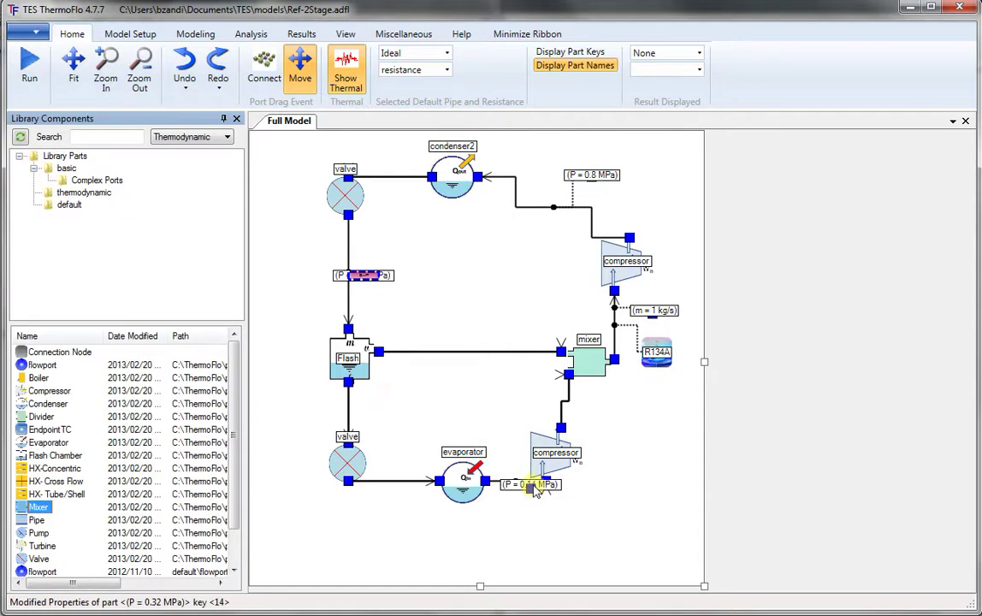
Move the 0.14 MPa label below its pipe and the 0.32 MPa label off the vertical pipe
drag(534, 487, 545, 513)
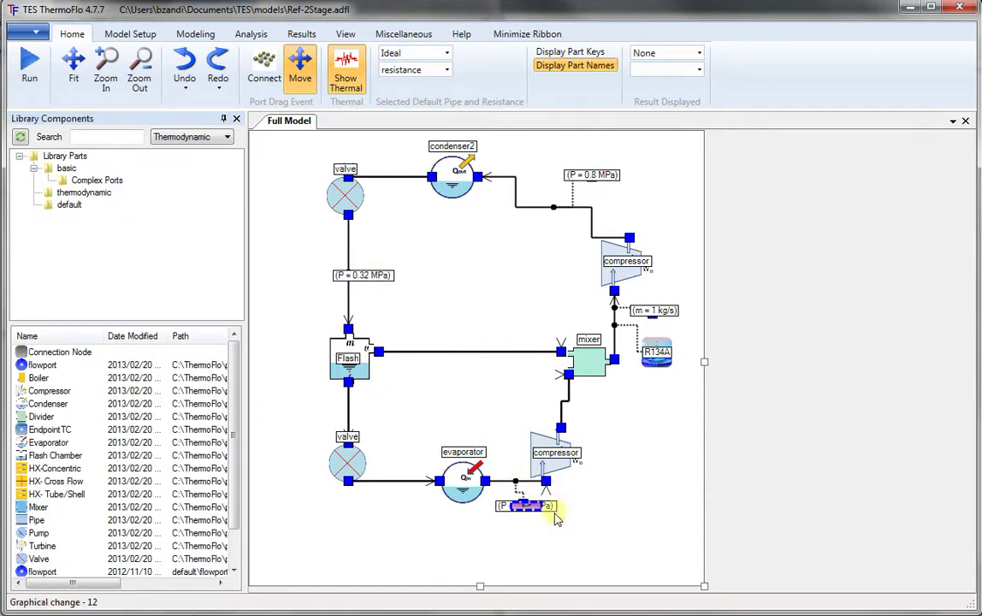
click(571, 550)
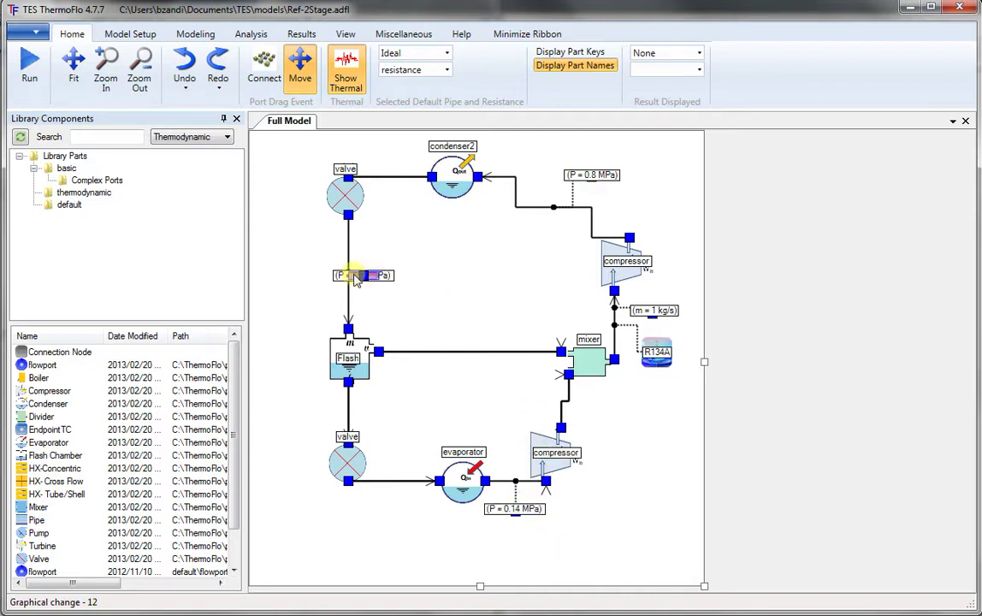
drag(357, 284, 302, 298)
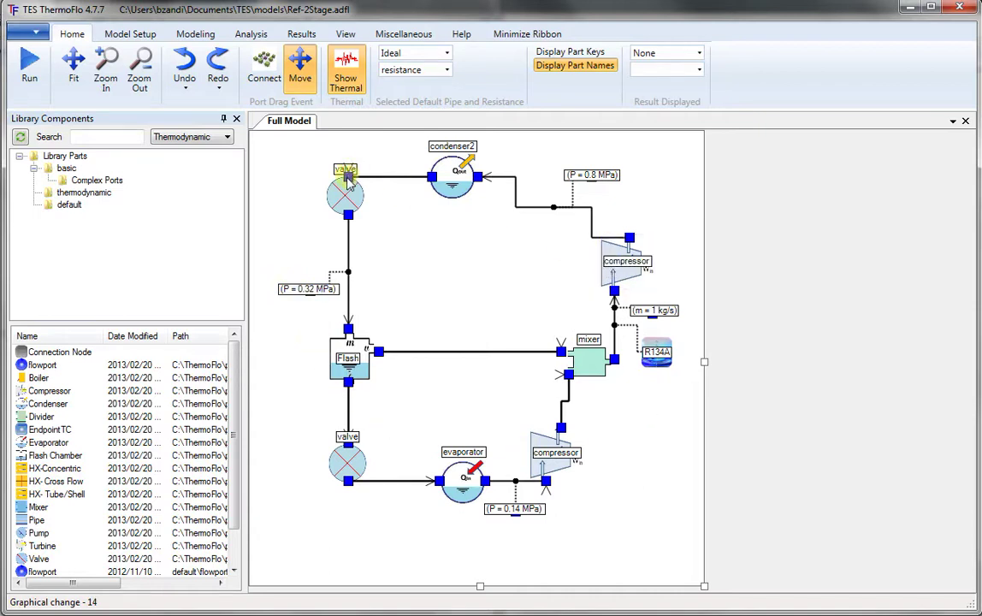
Set quality X = 0 at the upper valve inlet and place the label above the valve
right_click(348, 179)
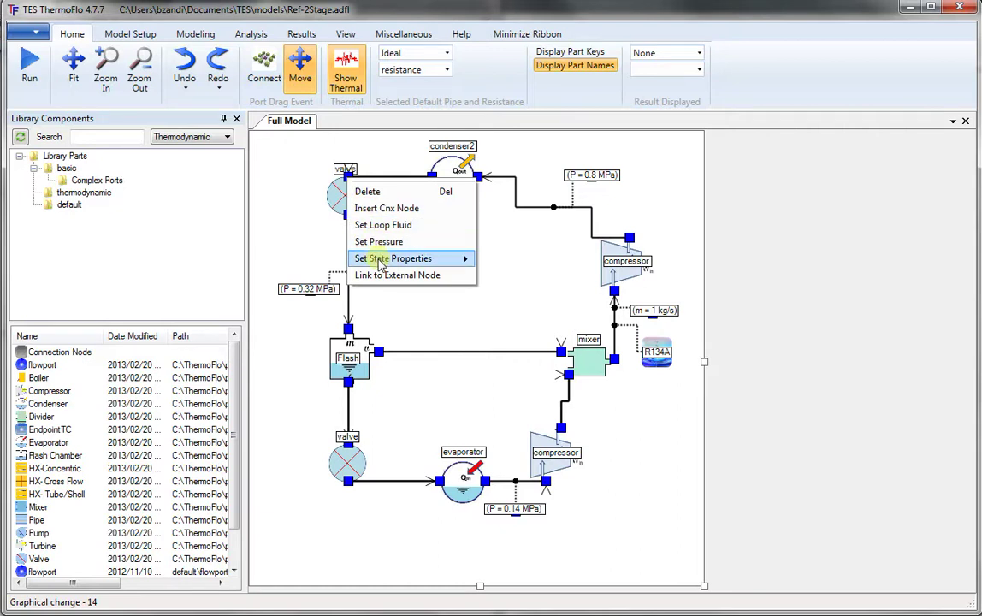
mouse_move(381, 259)
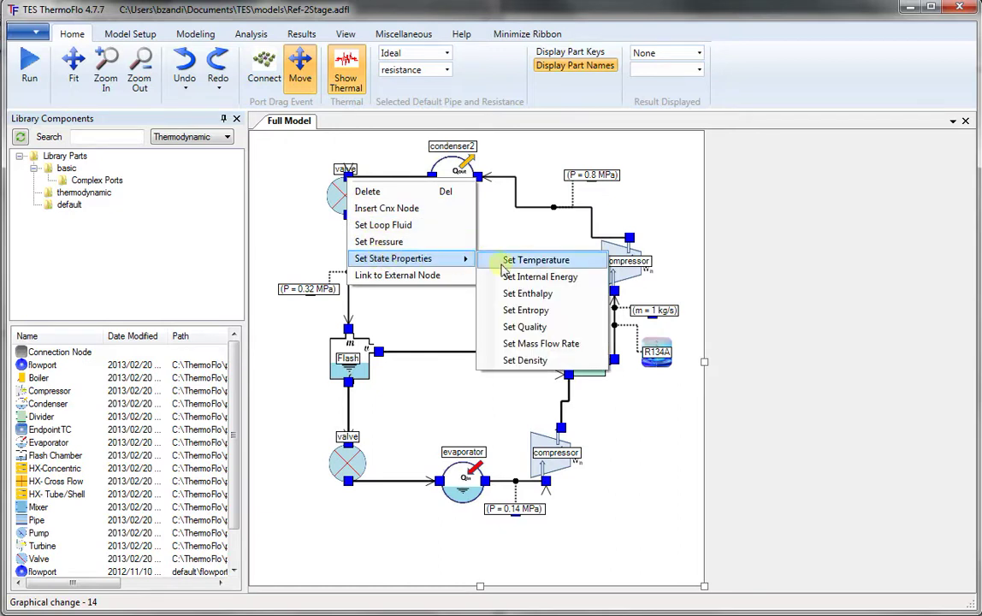
click(544, 329)
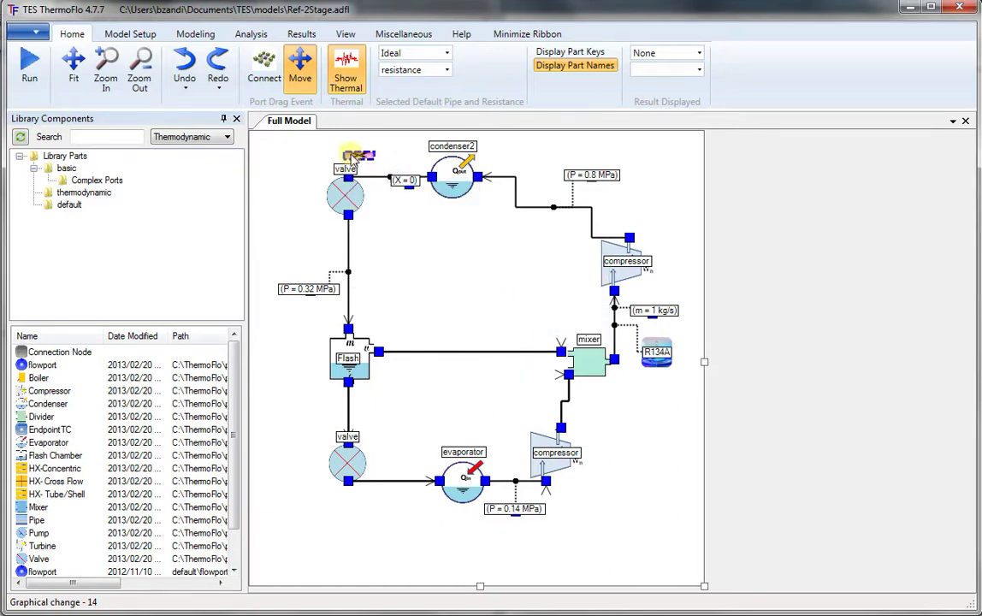
click(352, 157)
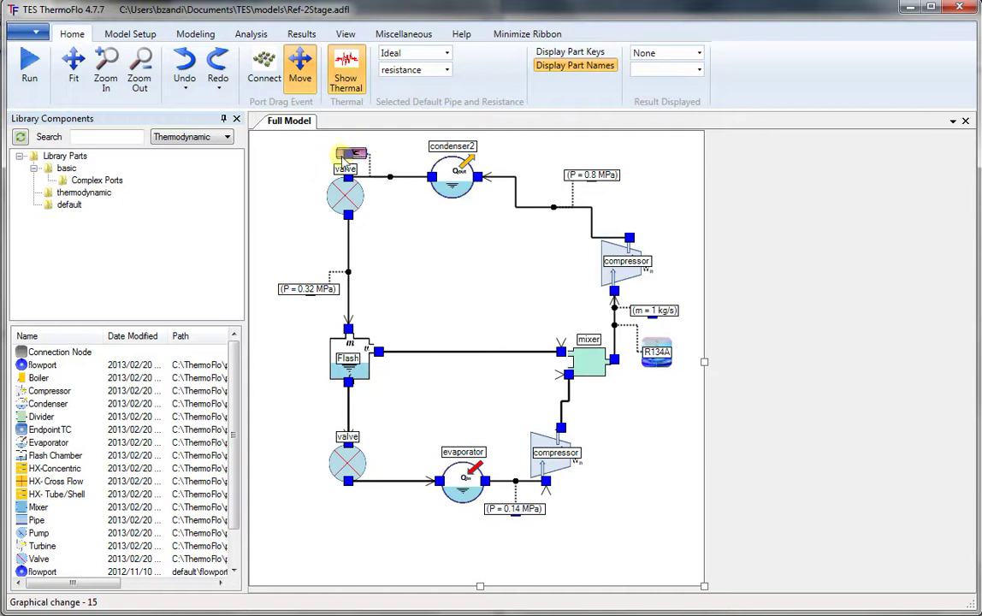
drag(343, 160, 347, 157)
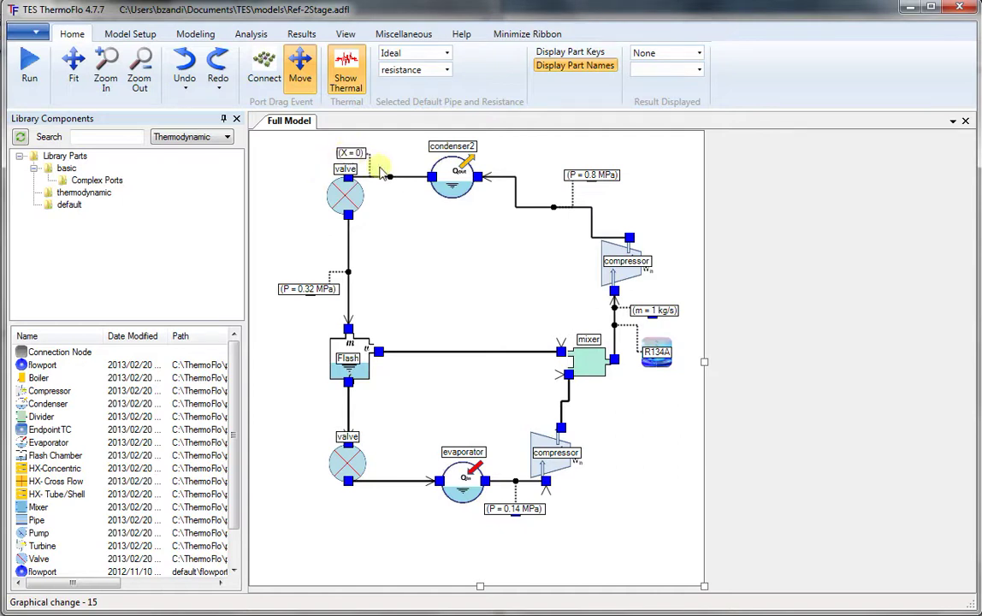
Set quality X = 1 at the low-stage compressor inlet
right_click(515, 481)
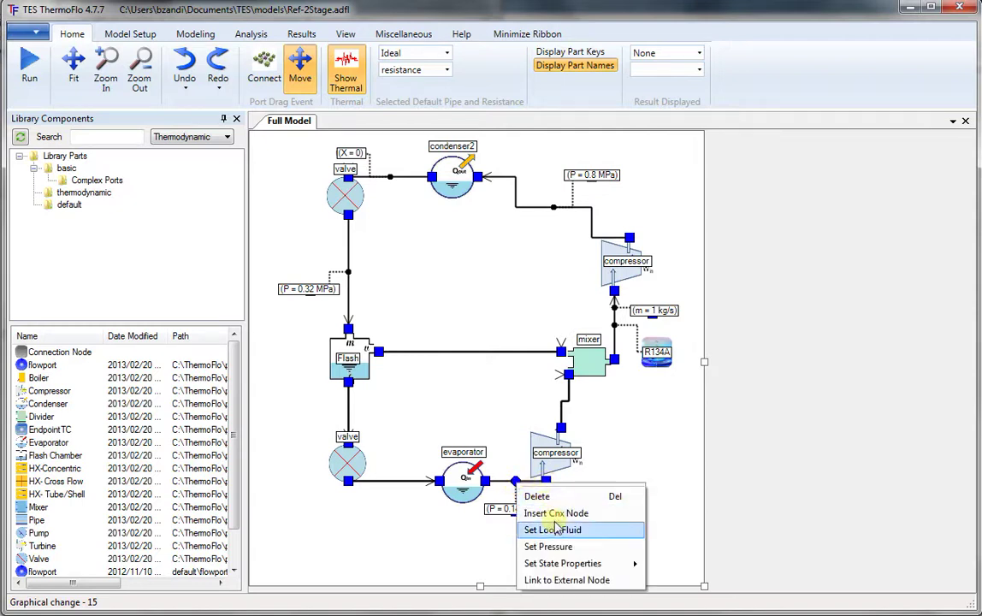
mouse_move(574, 564)
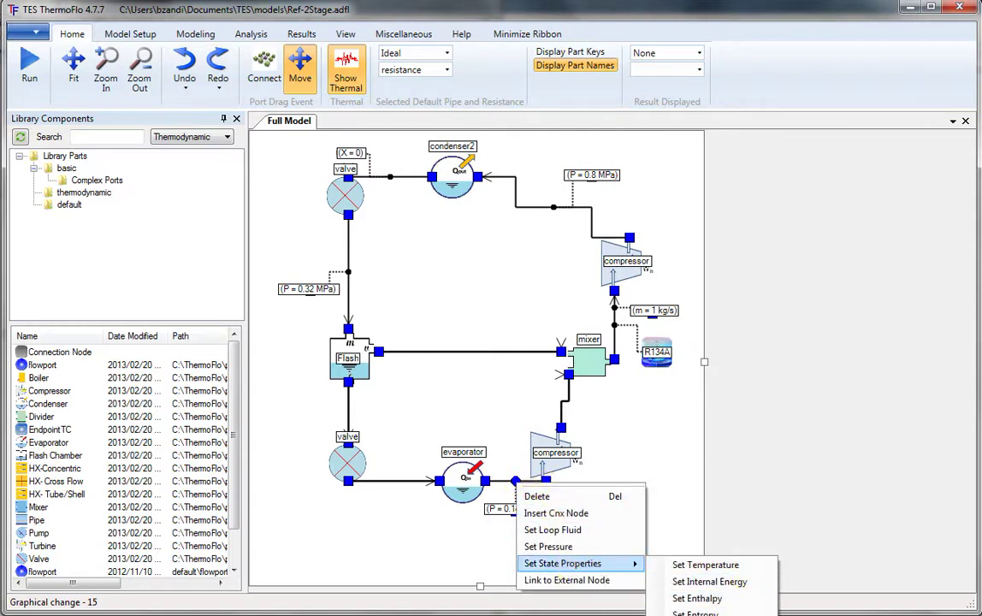
click(647, 581)
drag(530, 547, 580, 496)
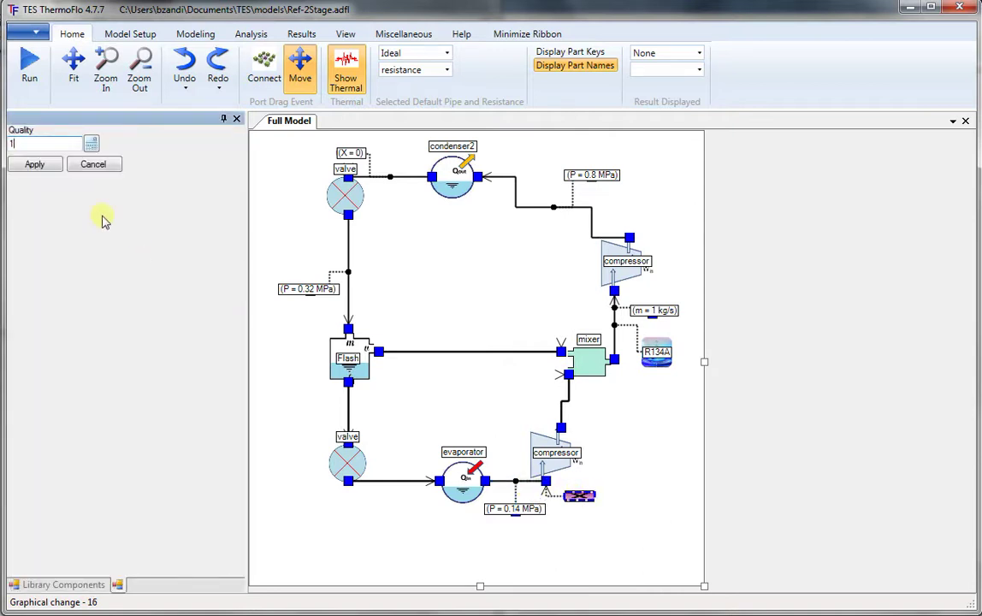
click(34, 163)
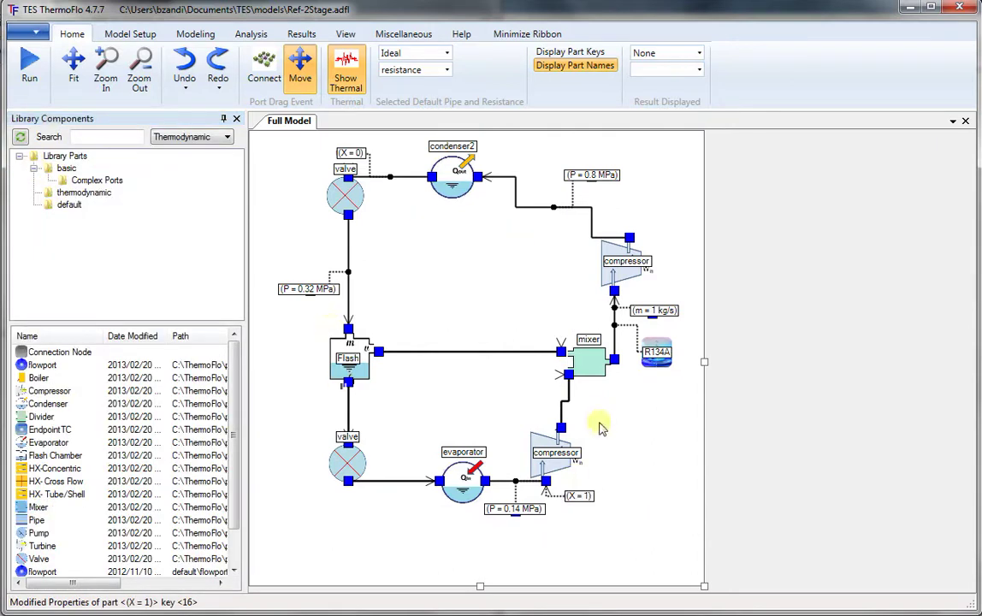
double_click(627, 272)
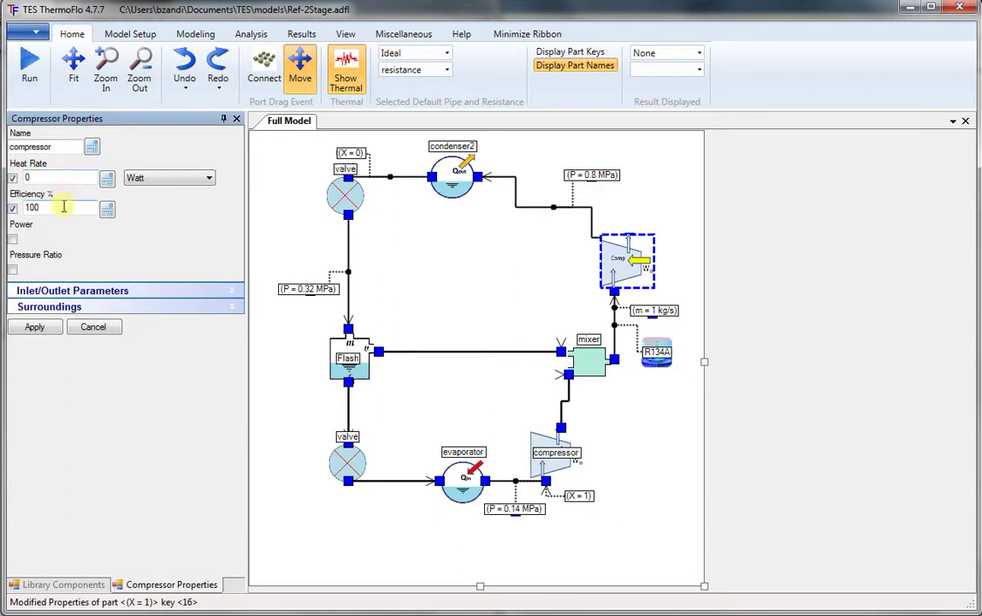
click(229, 292)
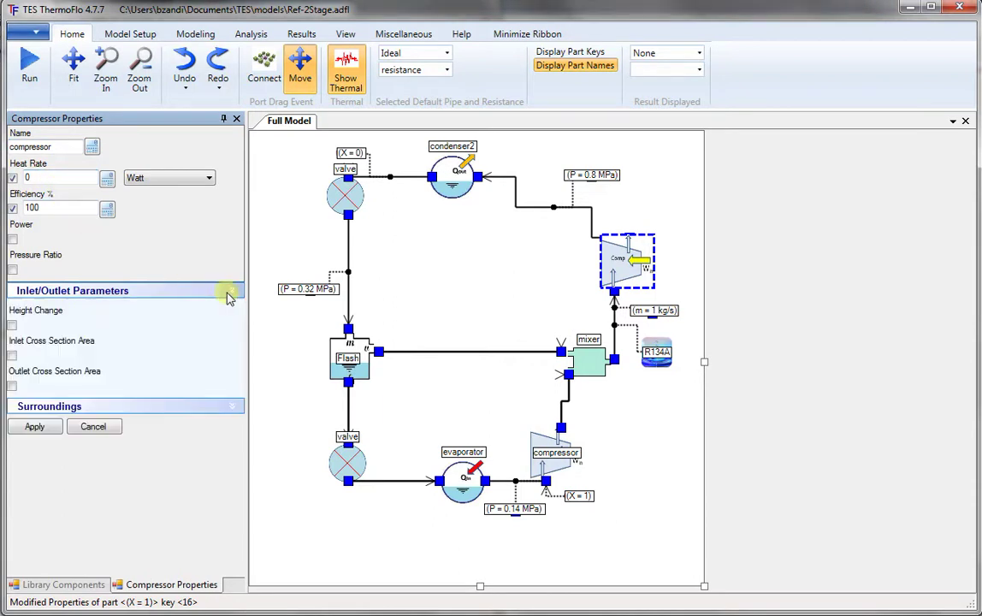
click(229, 292)
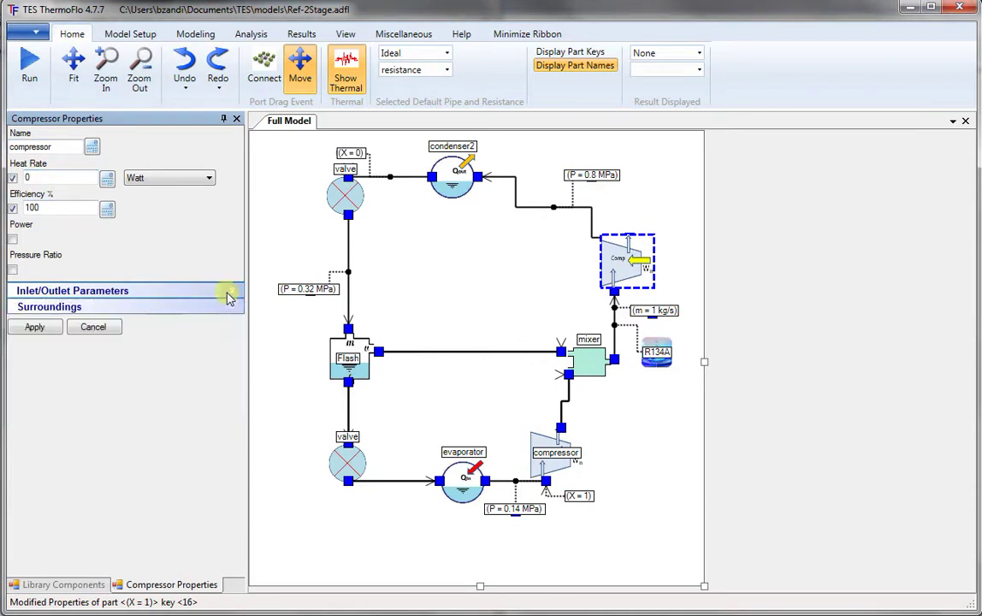
click(92, 334)
click(455, 190)
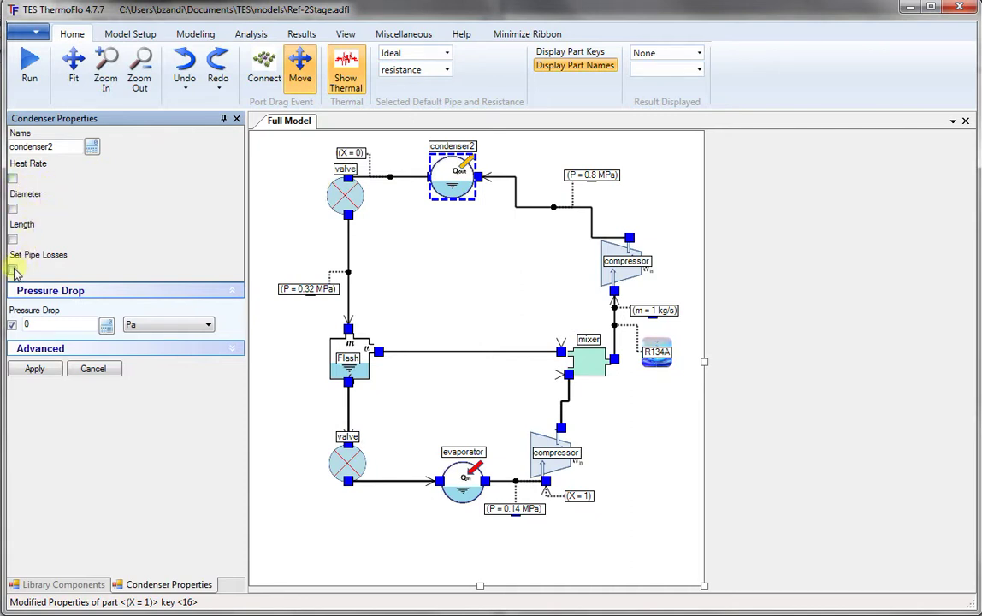
click(14, 271)
click(14, 271)
click(93, 368)
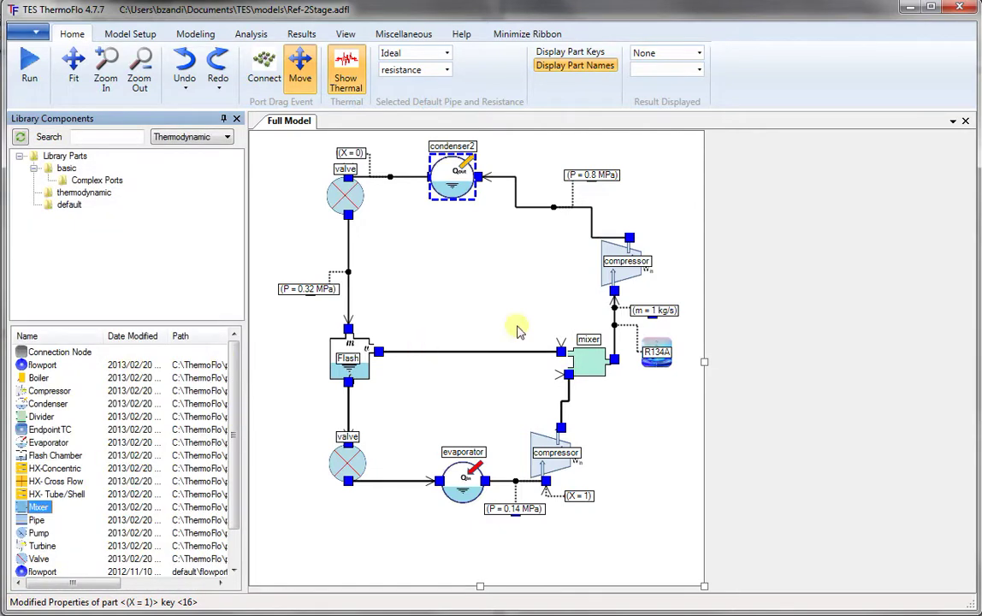
click(501, 289)
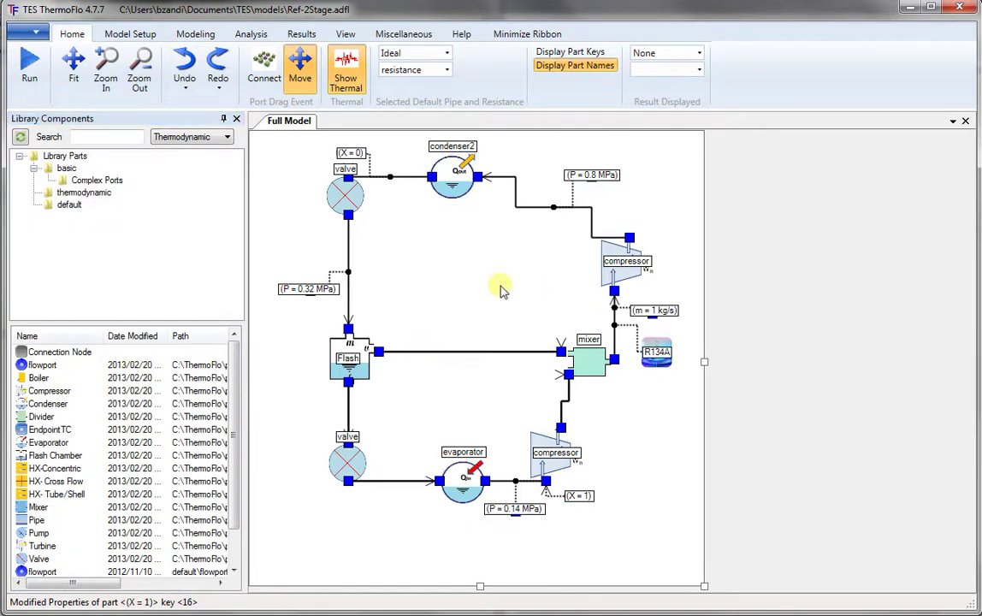
Run the solver, view the results and dock the Celsius temperature legend beside the diagram
click(31, 76)
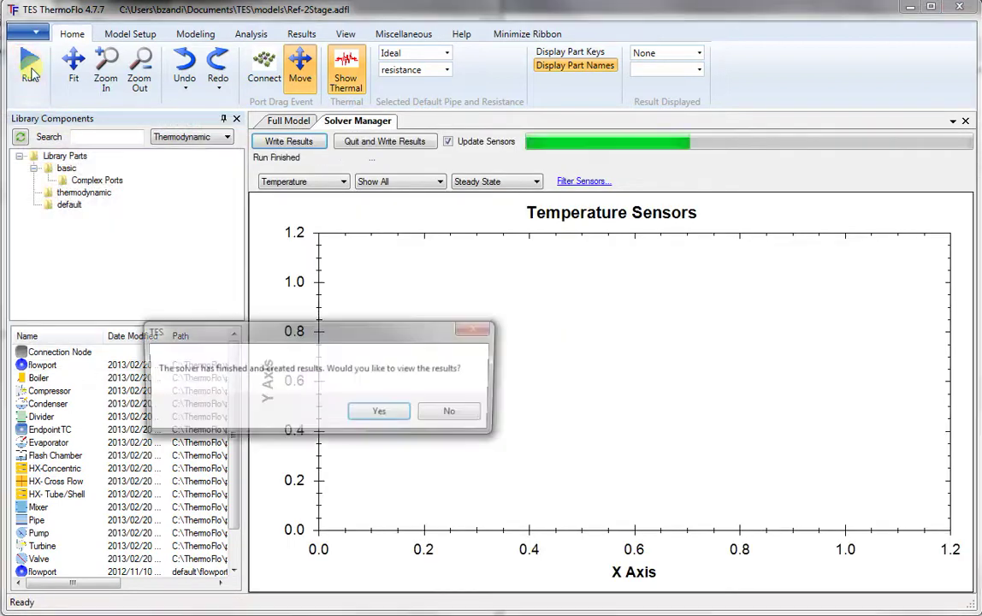
click(382, 413)
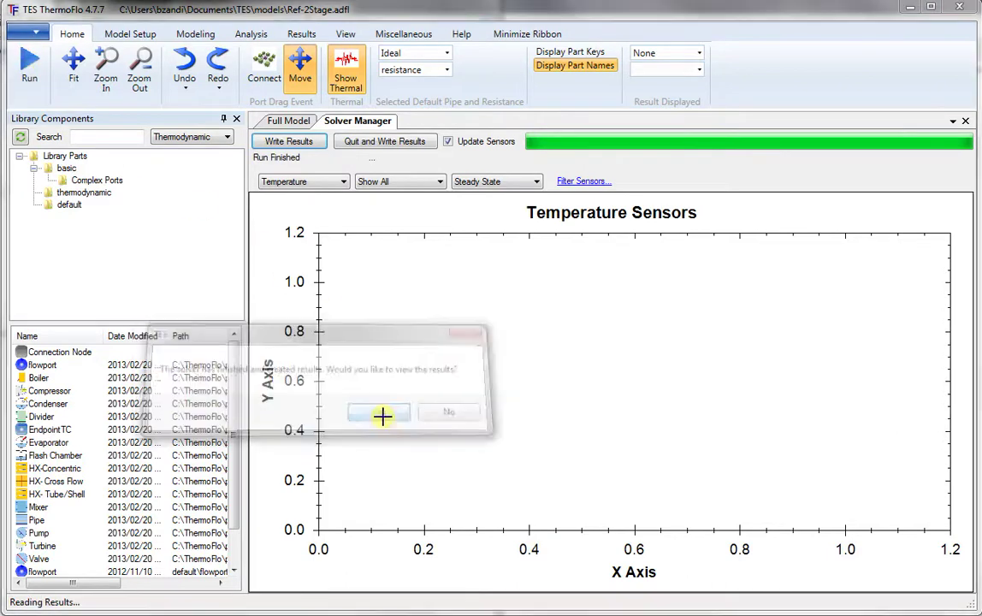
drag(150, 162, 177, 159)
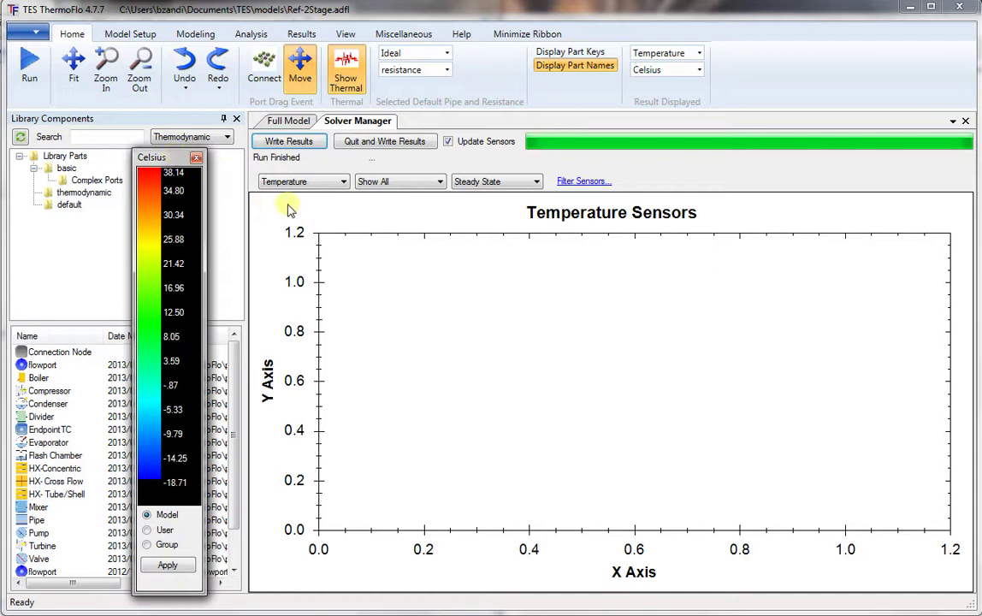
middle_click(350, 126)
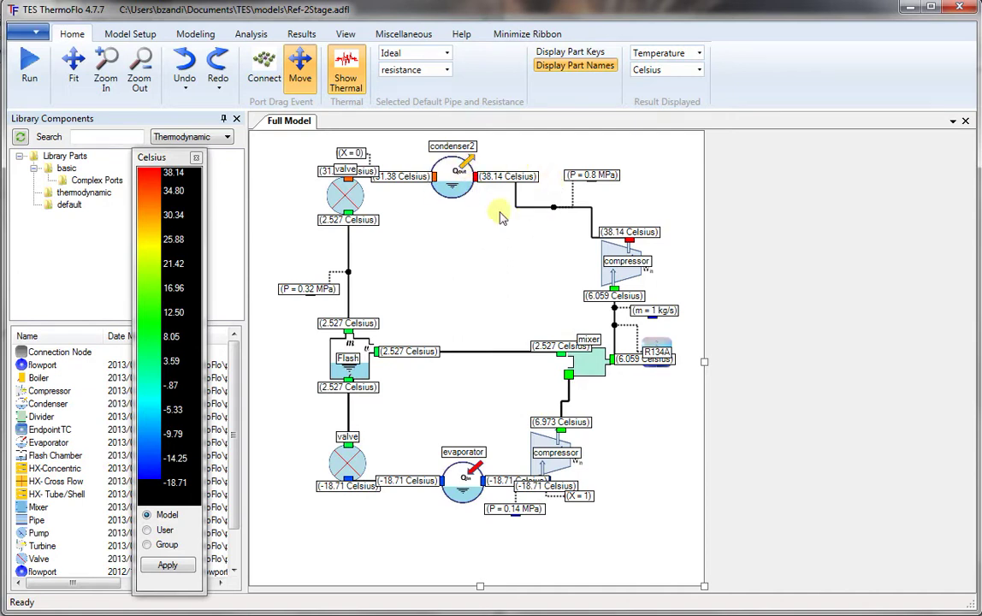
Show the upper compressor's results: work input 0.193733E+05 and pressure ratio 2.5
right_click(628, 271)
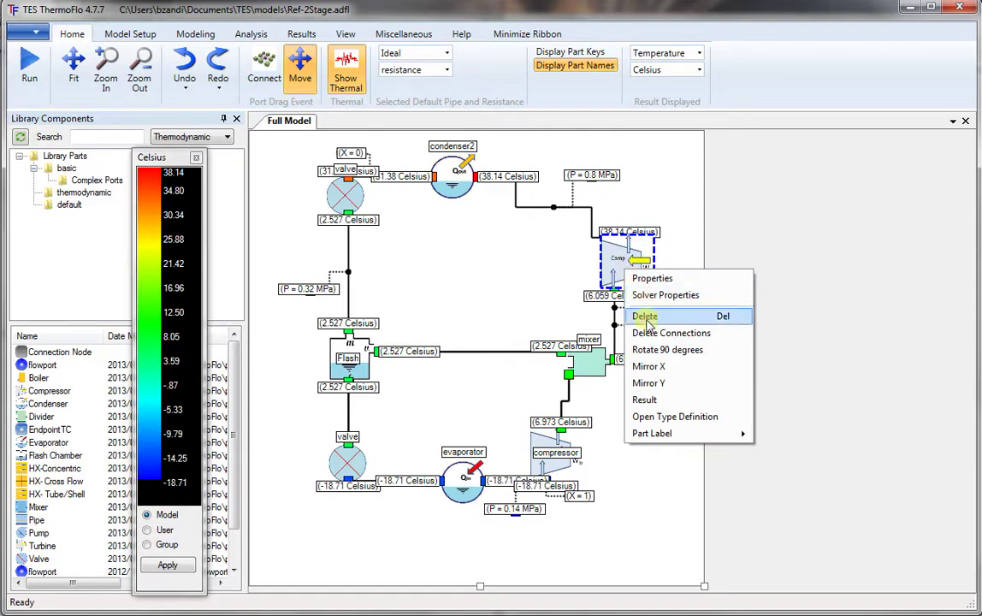
click(650, 400)
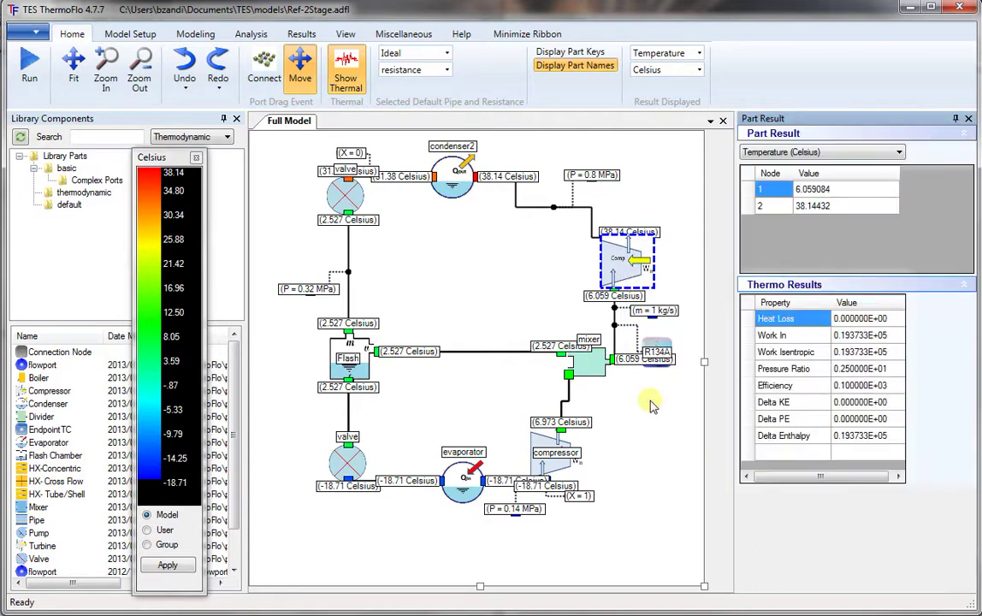